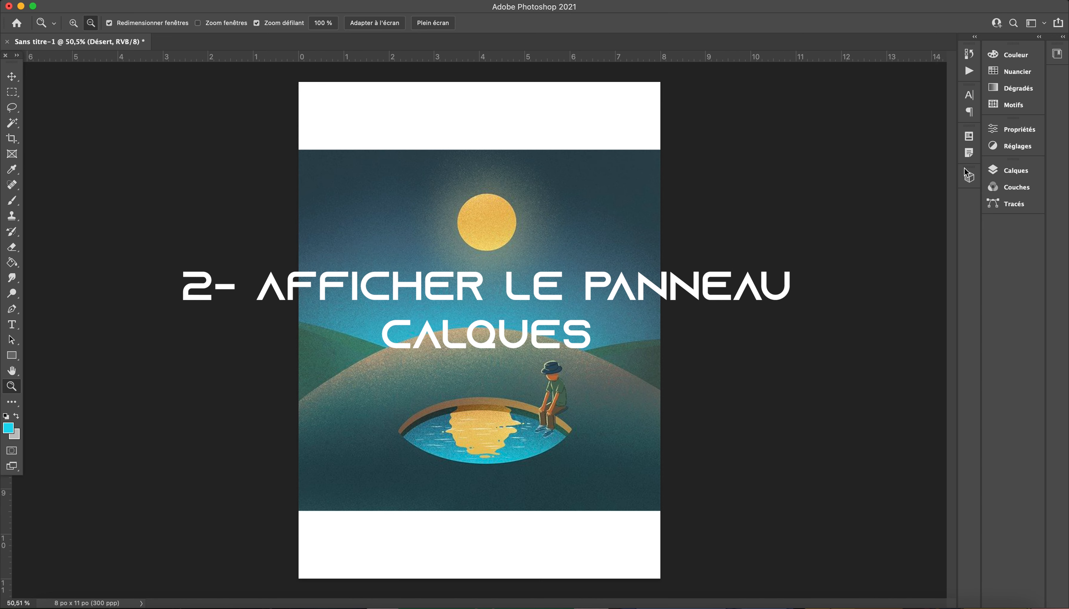
# Step: Display the document's layers and select the Arrière-plan layer, finishing with the Désert layer selected
pyautogui.click(1001, 171)
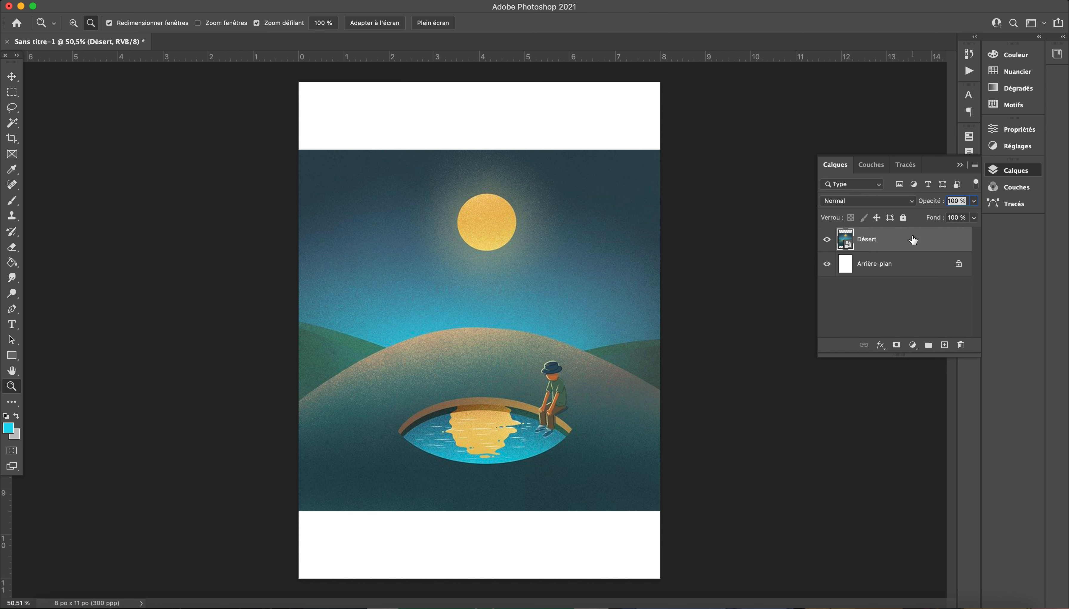
pyautogui.click(907, 272)
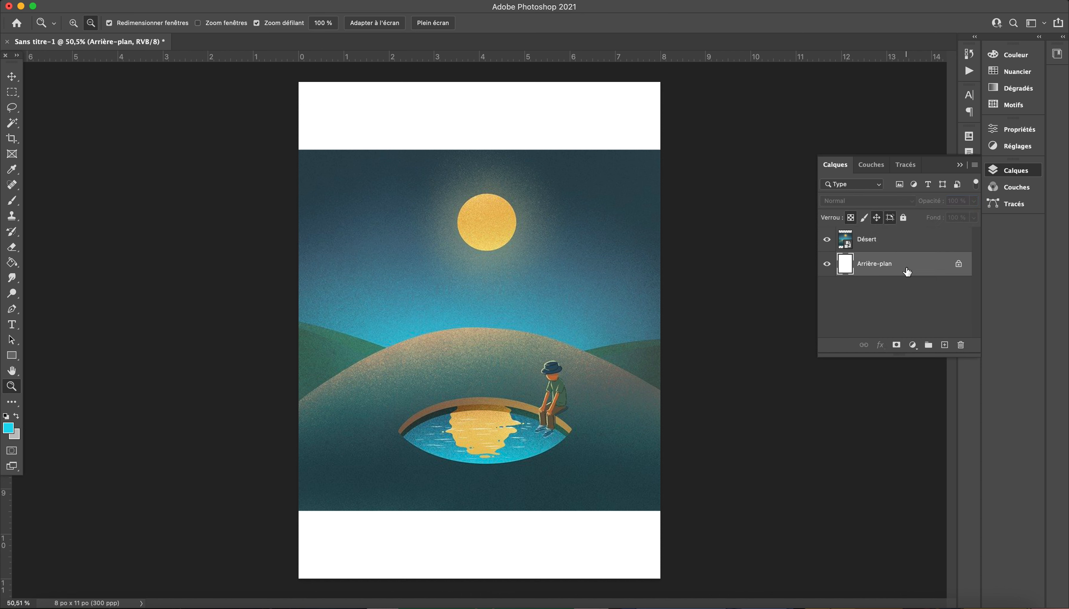
pyautogui.click(910, 245)
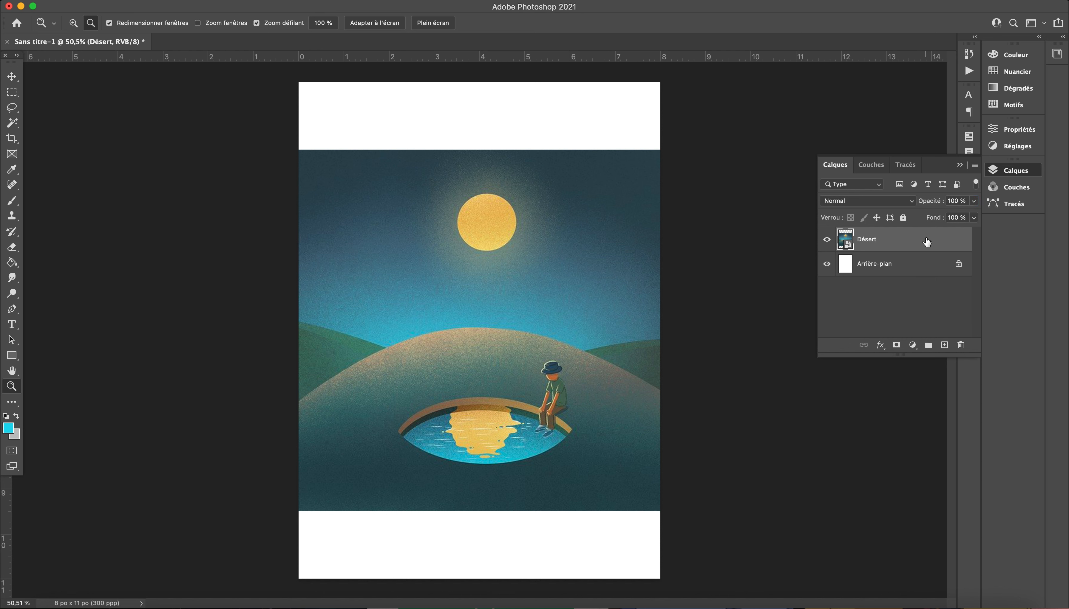
# Step: Create an empty layer above the Désert layer and delete it
pyautogui.click(944, 345)
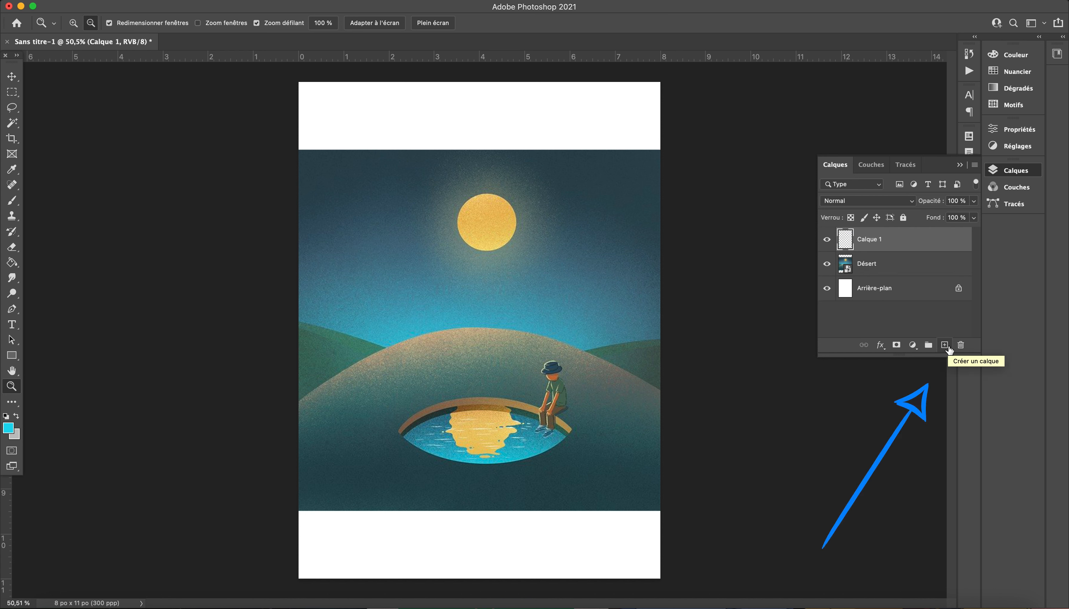
pyautogui.click(959, 346)
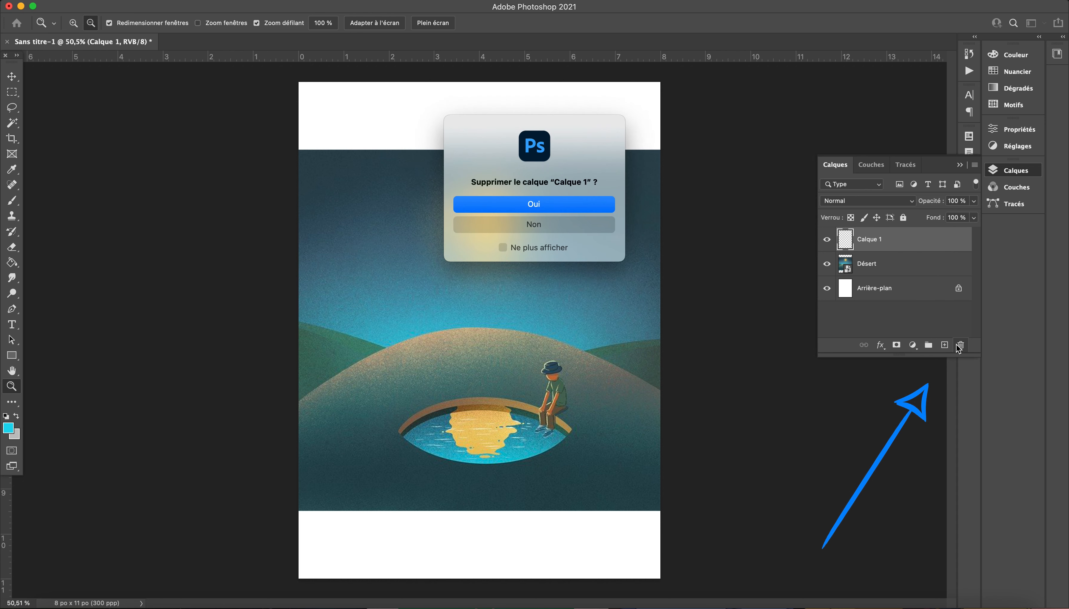
pyautogui.click(552, 203)
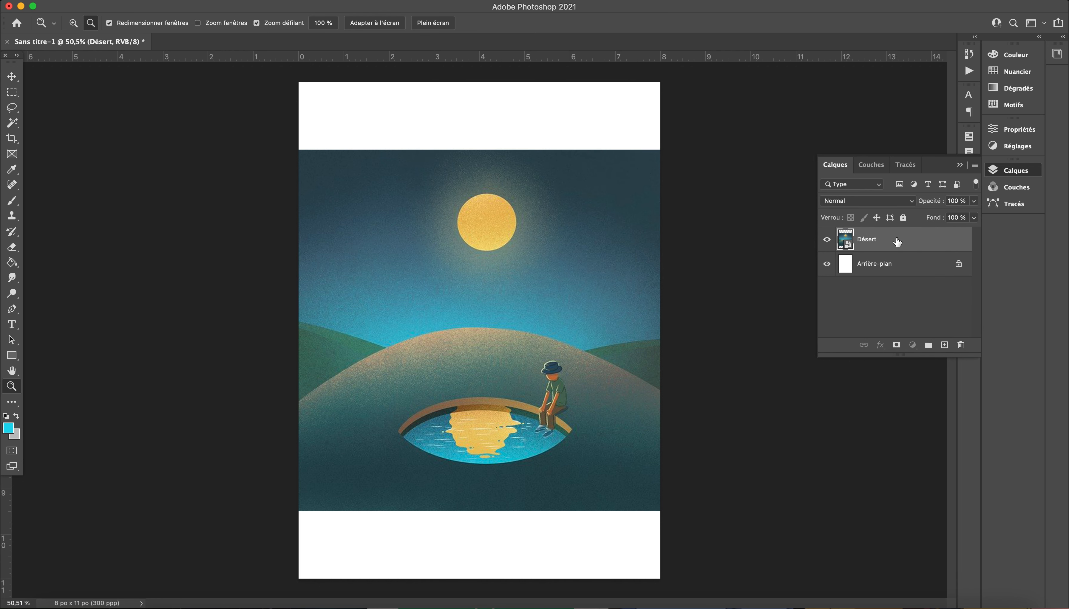
# Step: Duplicate the Désert layer and hide the original below the copy
pyautogui.moveTo(897, 240); pyautogui.dragTo(943, 344)
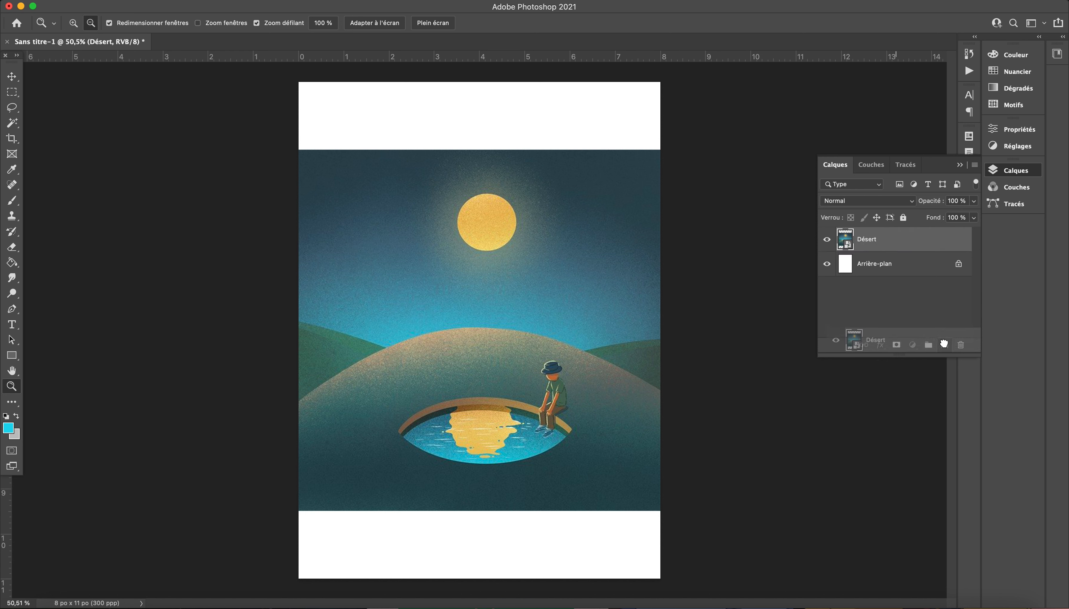
pyautogui.moveTo(944, 344); pyautogui.dragTo(943, 344)
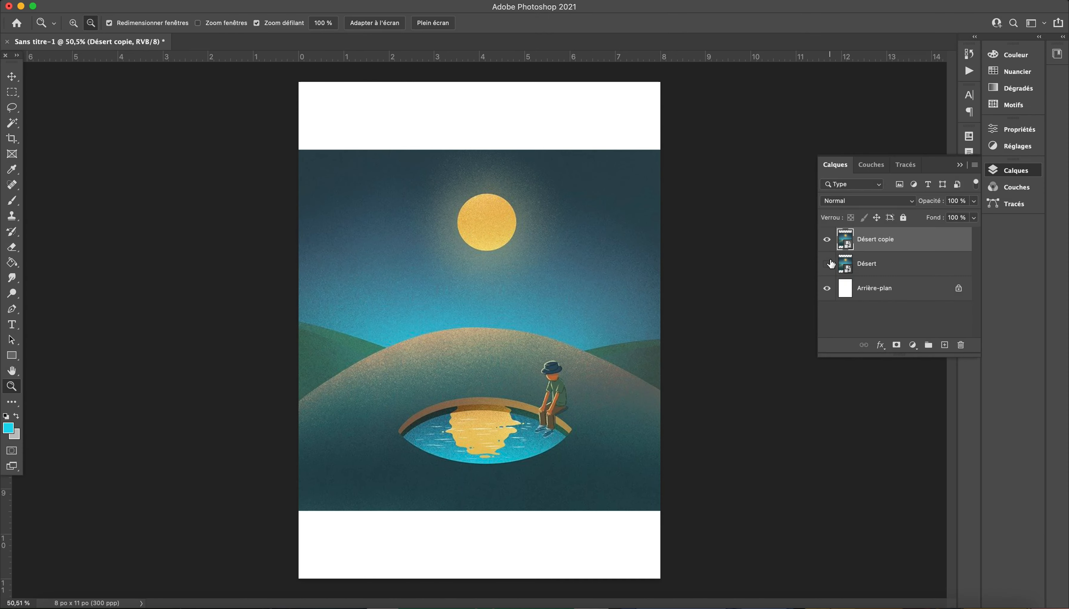
pyautogui.click(828, 265)
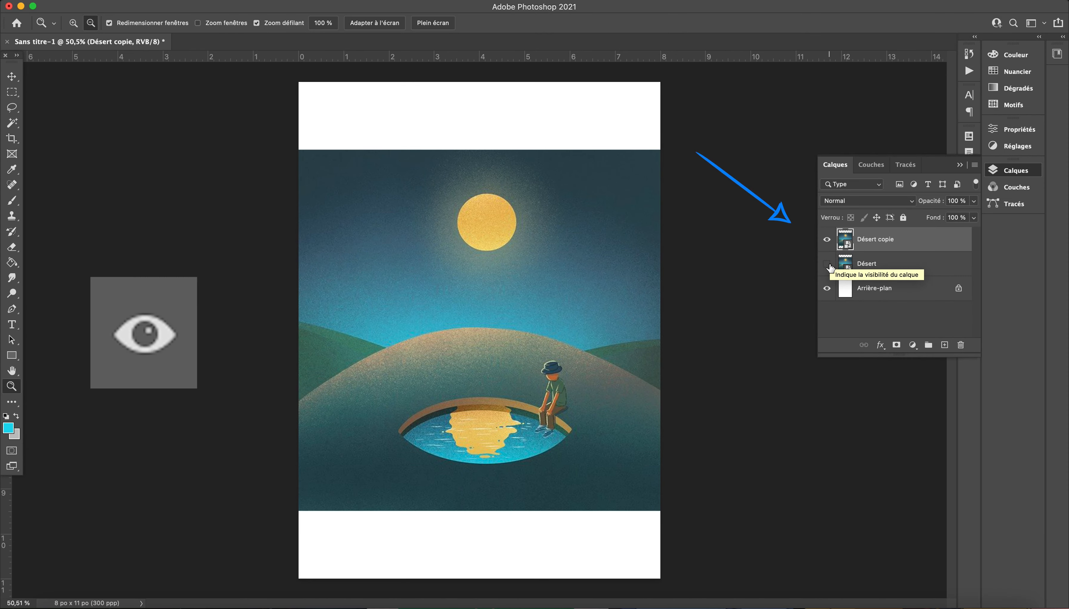
# Step: Toggle the visibility of the Désert copie layer off and back on to see its effect on the canvas
pyautogui.click(829, 241)
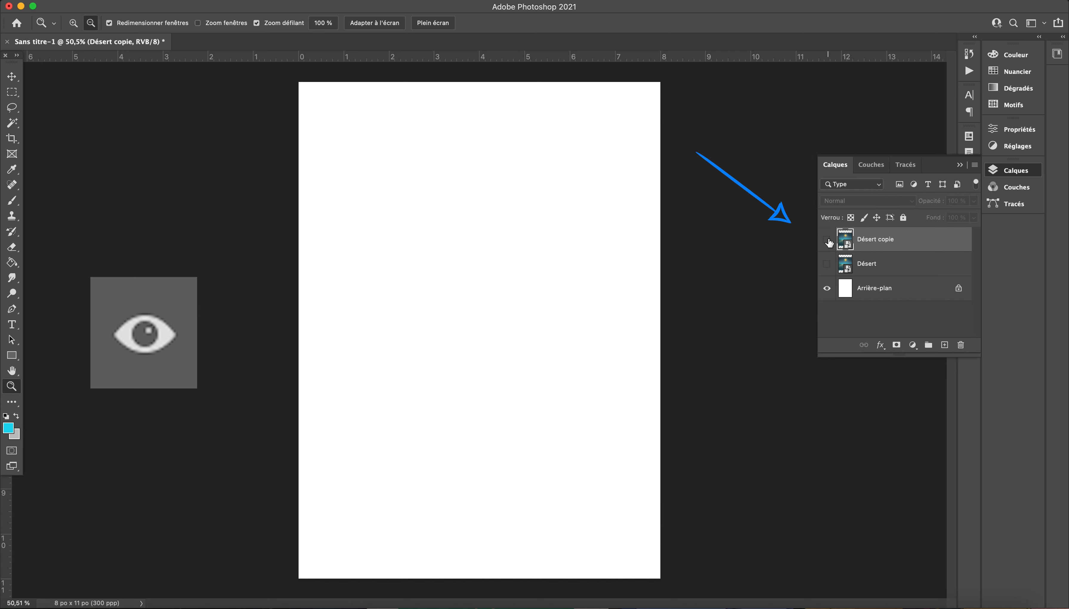
pyautogui.click(827, 240)
pyautogui.click(827, 240)
pyautogui.click(826, 240)
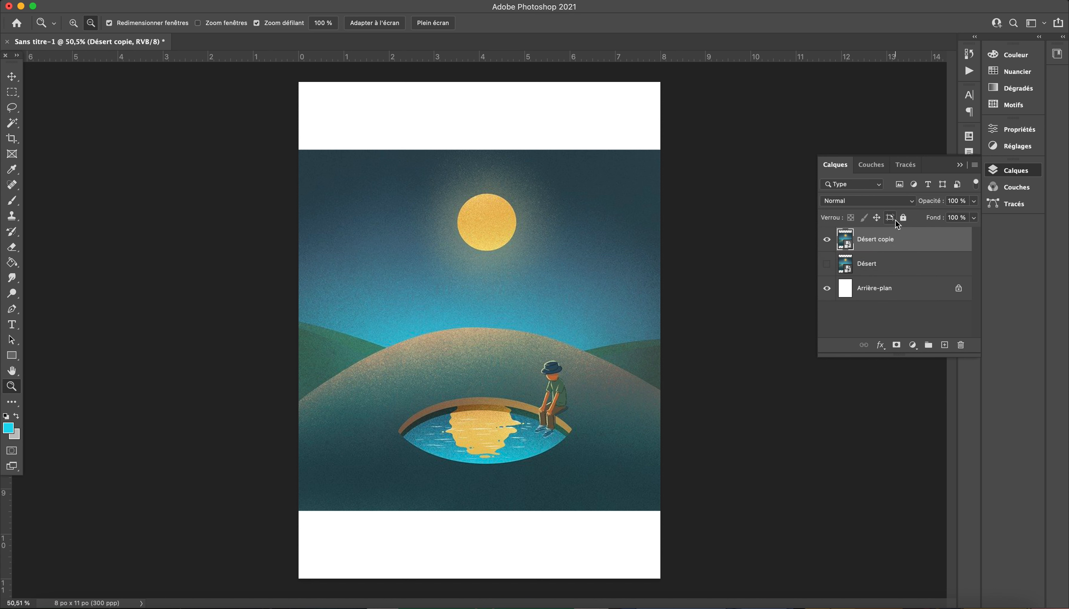
# Step: Lock the Désert copie layer completely and try to move its image on the canvas with the Move tool
pyautogui.click(903, 218)
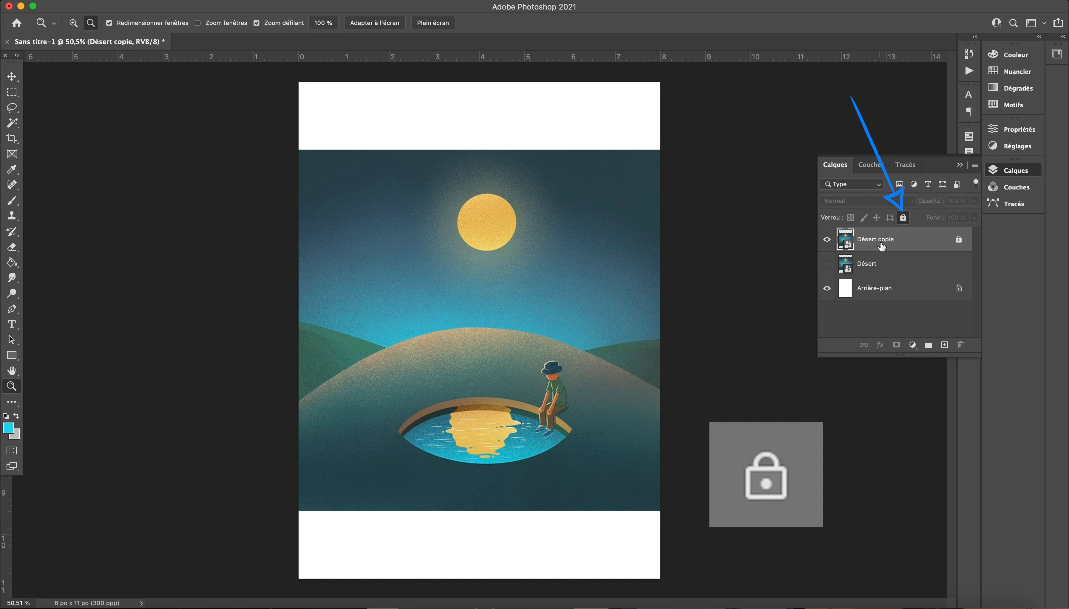
pyautogui.press('super+minus')
pyautogui.click(11, 76)
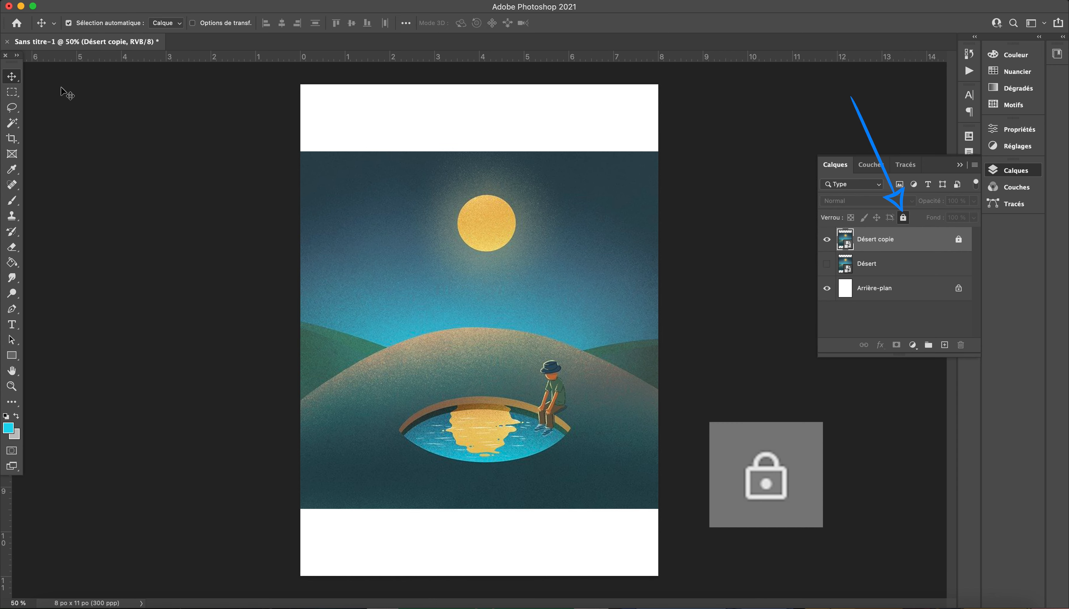
pyautogui.click(551, 234)
pyautogui.moveTo(340, 169); pyautogui.dragTo(627, 236)
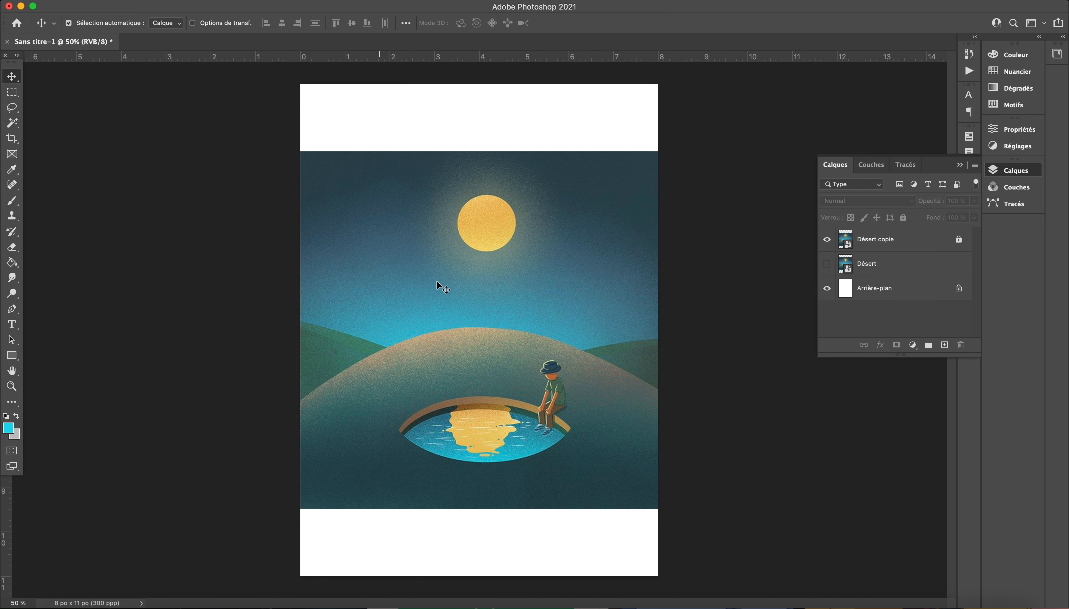
pyautogui.moveTo(441, 259); pyautogui.dragTo(615, 341)
# Step: Unlock the Désert copie layer and keep it selected
pyautogui.click(961, 242)
pyautogui.click(888, 242)
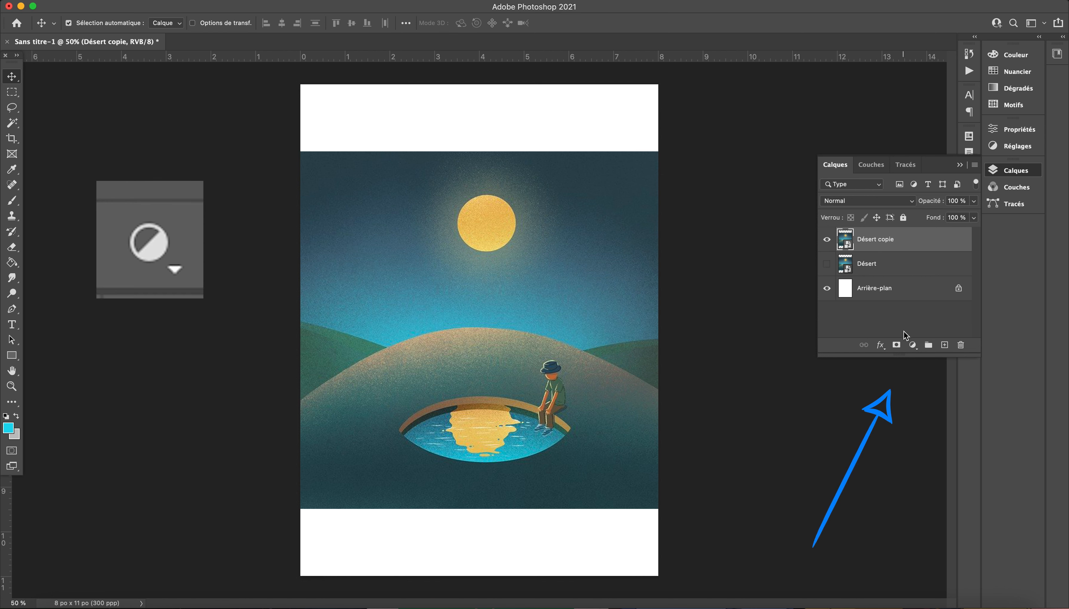
# Step: Add a Luminosité/Contraste adjustment layer above Désert copie with brightness 17 and contrast 31
pyautogui.click(912, 345)
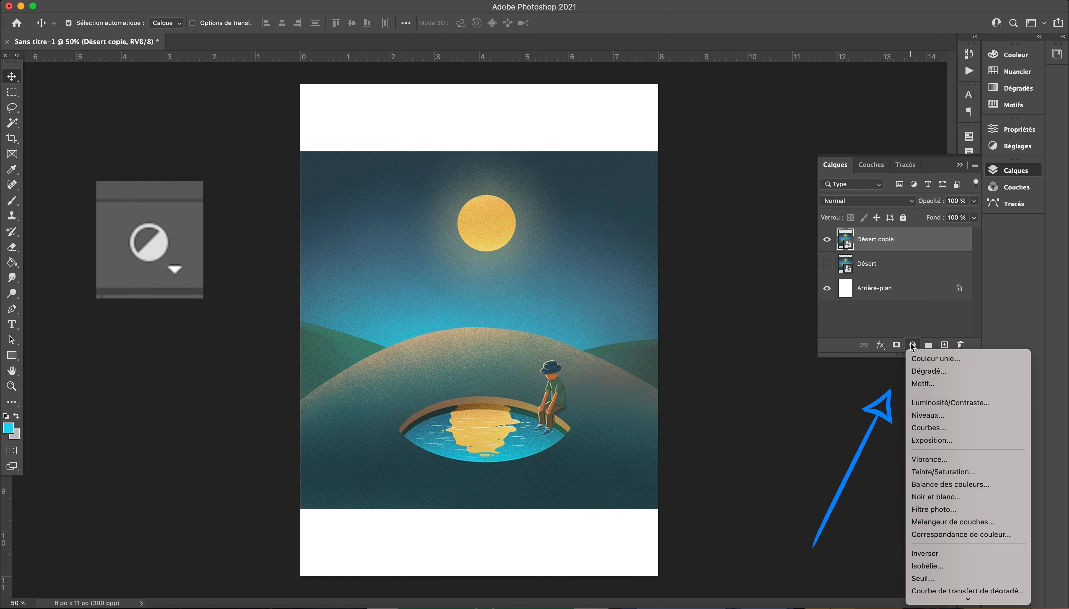
pyautogui.click(922, 404)
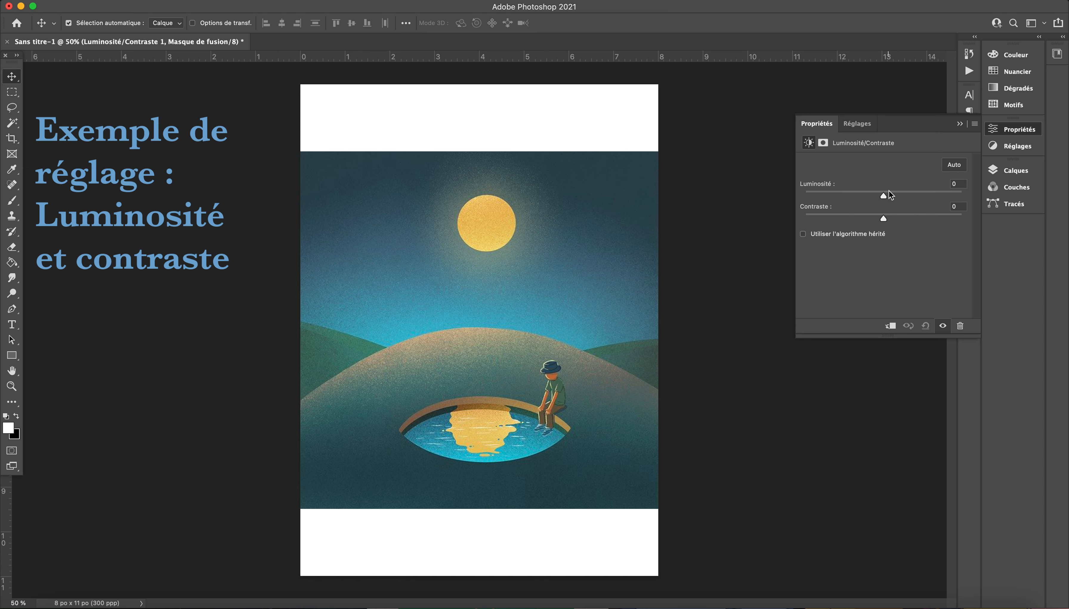
pyautogui.moveTo(887, 198)
pyautogui.mouseDown()
pyautogui.moveTo(823, 192)
pyautogui.moveTo(940, 200)
pyautogui.moveTo(893, 197)
pyautogui.moveTo(908, 219)
pyautogui.moveTo(892, 200)
pyautogui.mouseUp()
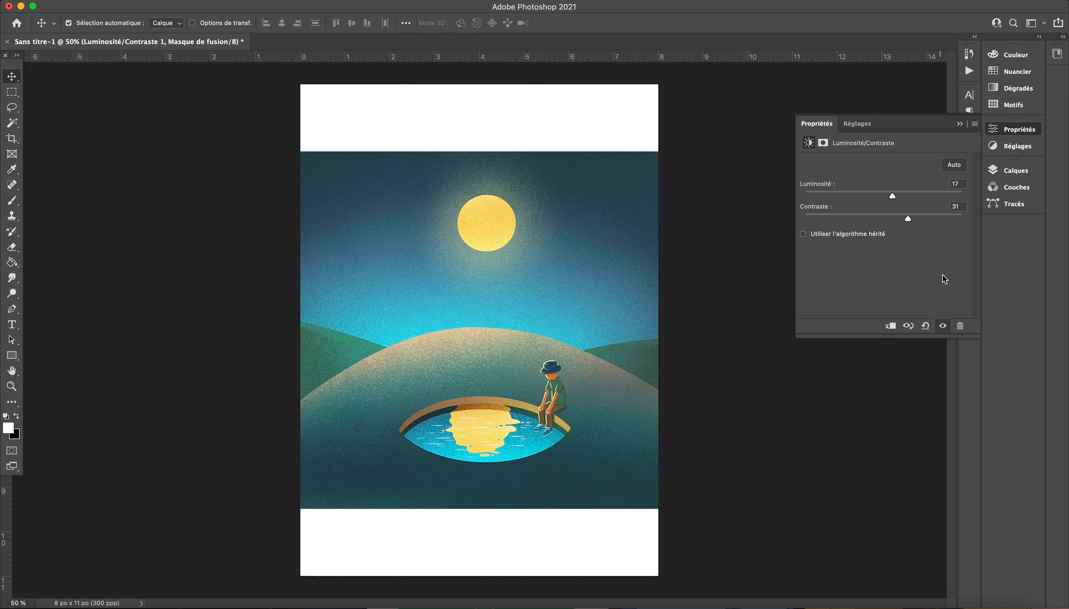
pyautogui.click(960, 124)
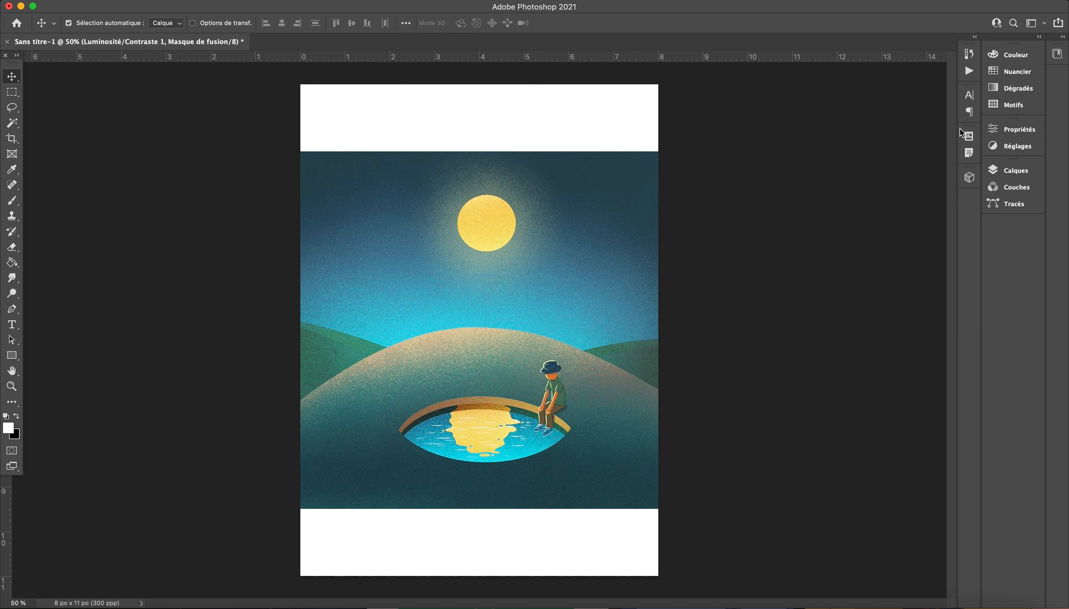
# Step: Return to the layers and toggle the Luminosité/Contraste adjustment's visibility to compare the image with and without it
pyautogui.click(1015, 168)
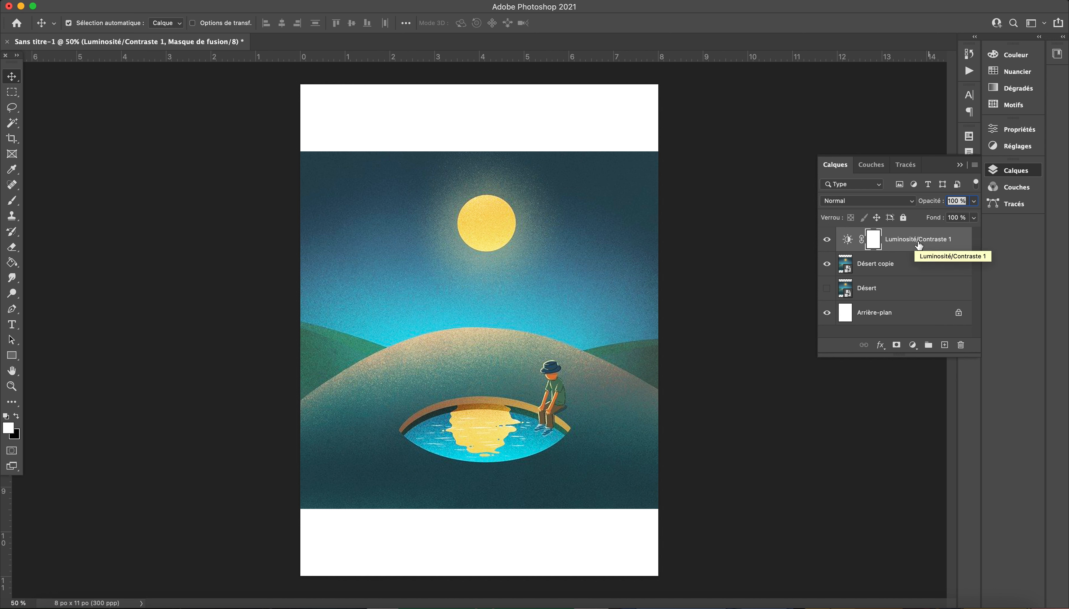
pyautogui.click(827, 241)
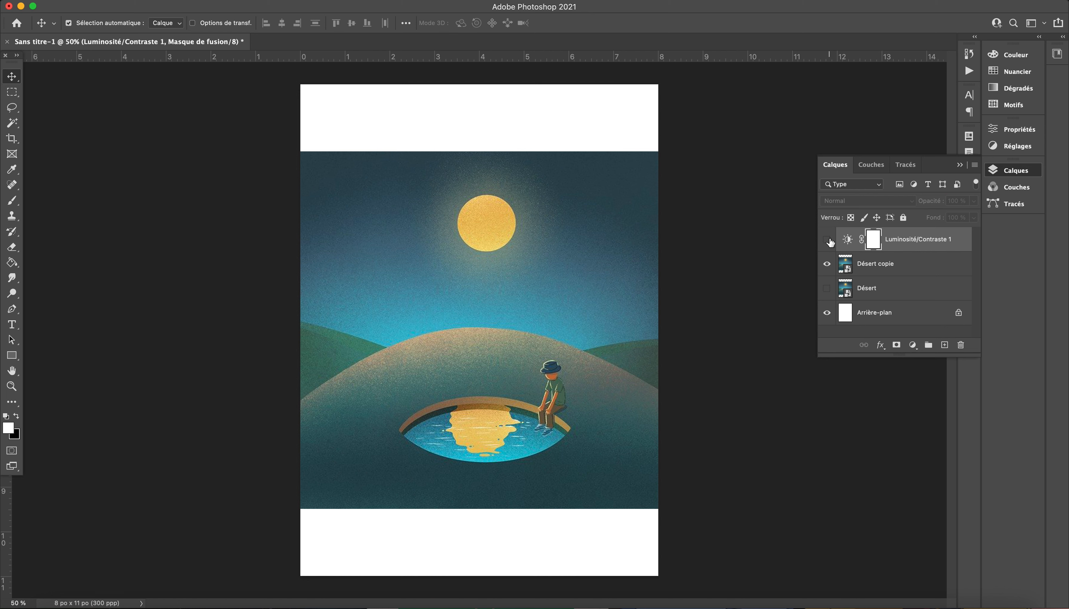
pyautogui.click(827, 240)
pyautogui.click(827, 240)
pyautogui.click(827, 240)
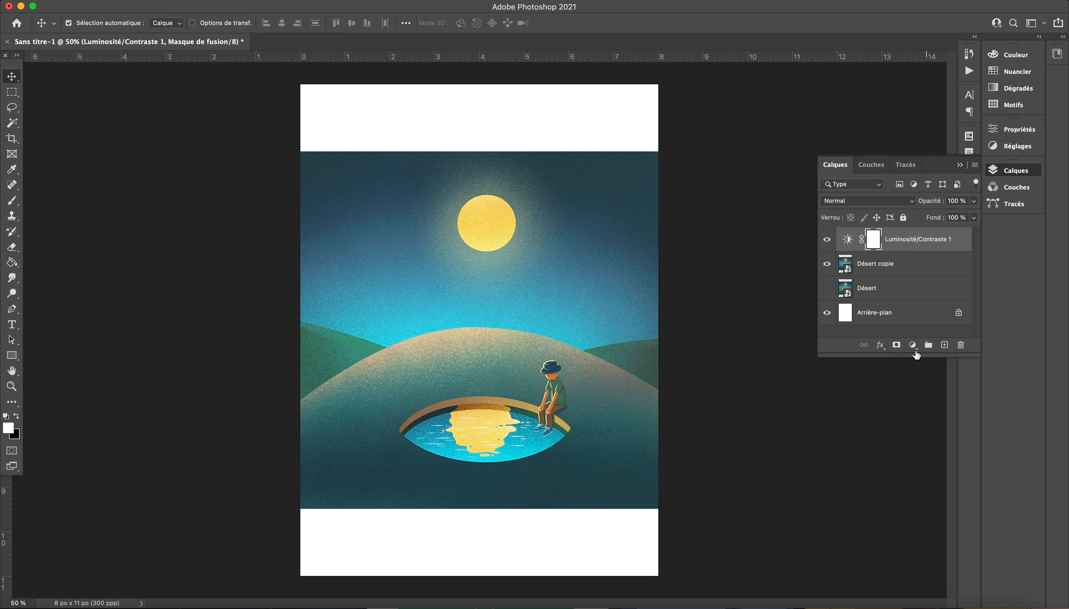
# Step: Add a Teinte/Saturation adjustment layer directly above Désert copie with hue -8, saturation +14 and lightness -14
pyautogui.click(890, 251)
pyautogui.click(891, 260)
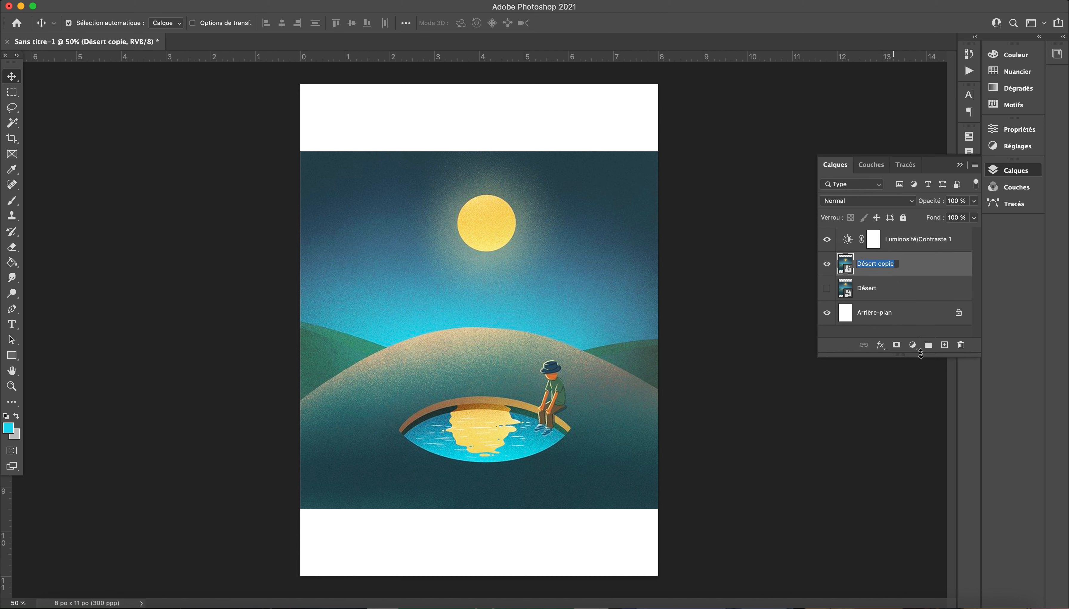
pyautogui.click(914, 346)
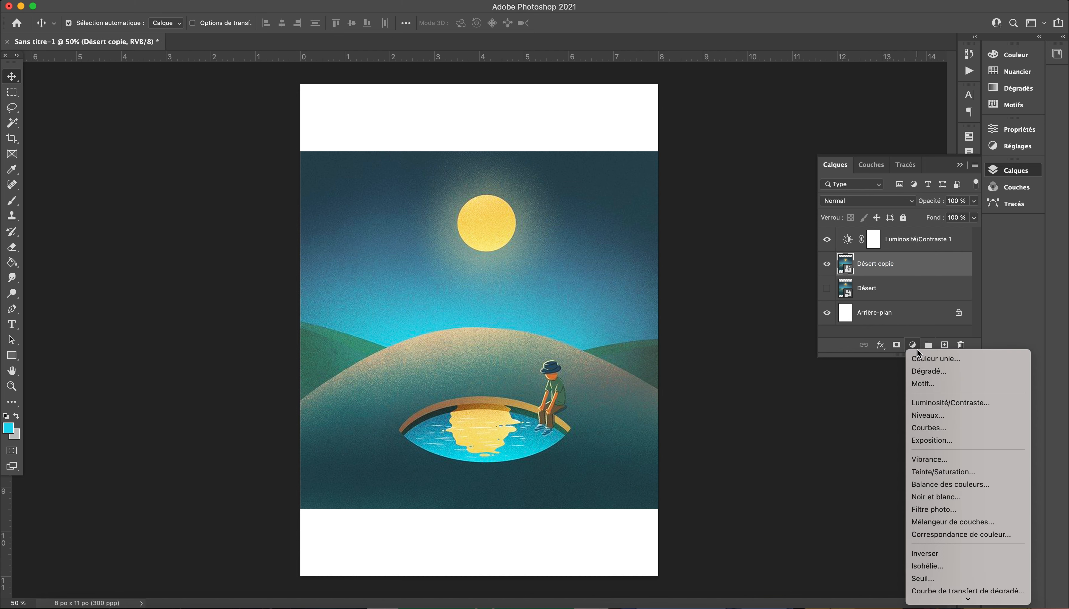
pyautogui.click(942, 471)
pyautogui.moveTo(884, 208); pyautogui.dragTo(873, 256)
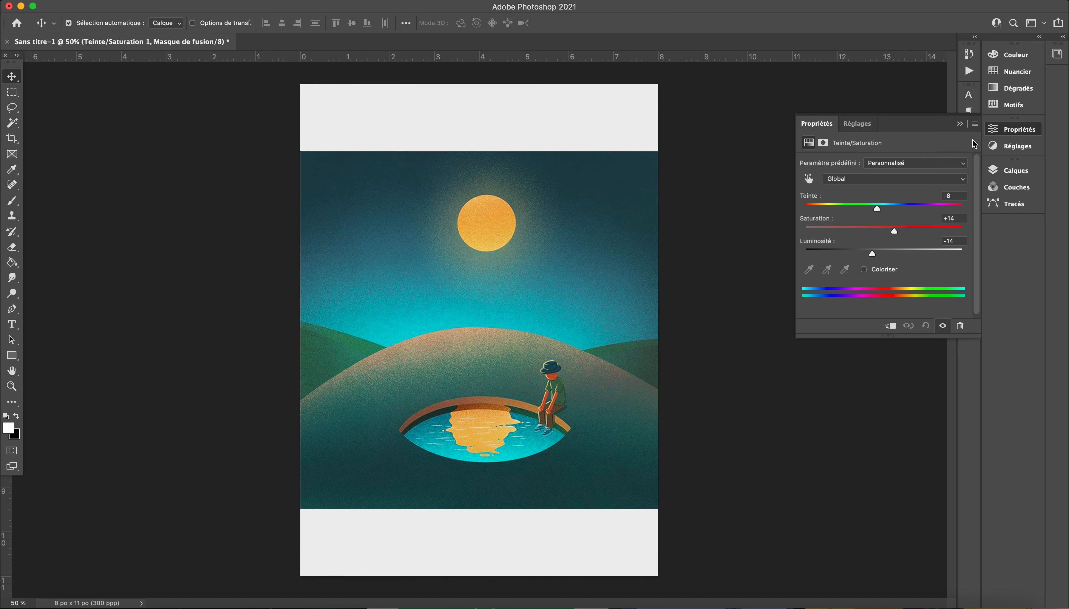
pyautogui.click(959, 124)
# Step: Move the Teinte/Saturation adjustment layer below Désert copie to test the stacking order, and move it back above
pyautogui.click(1005, 170)
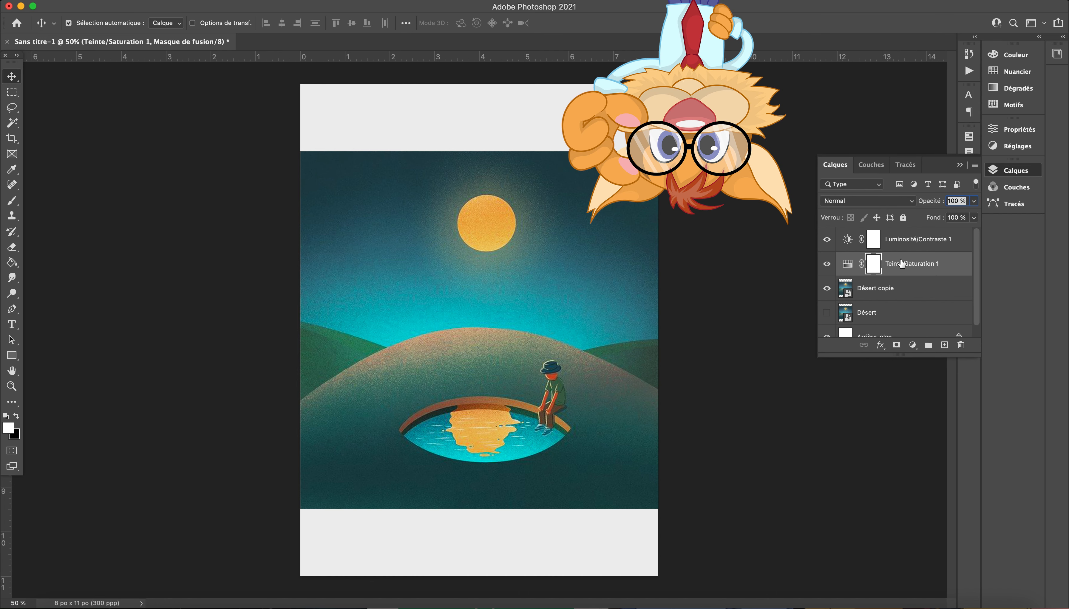
pyautogui.moveTo(913, 264); pyautogui.dragTo(914, 292)
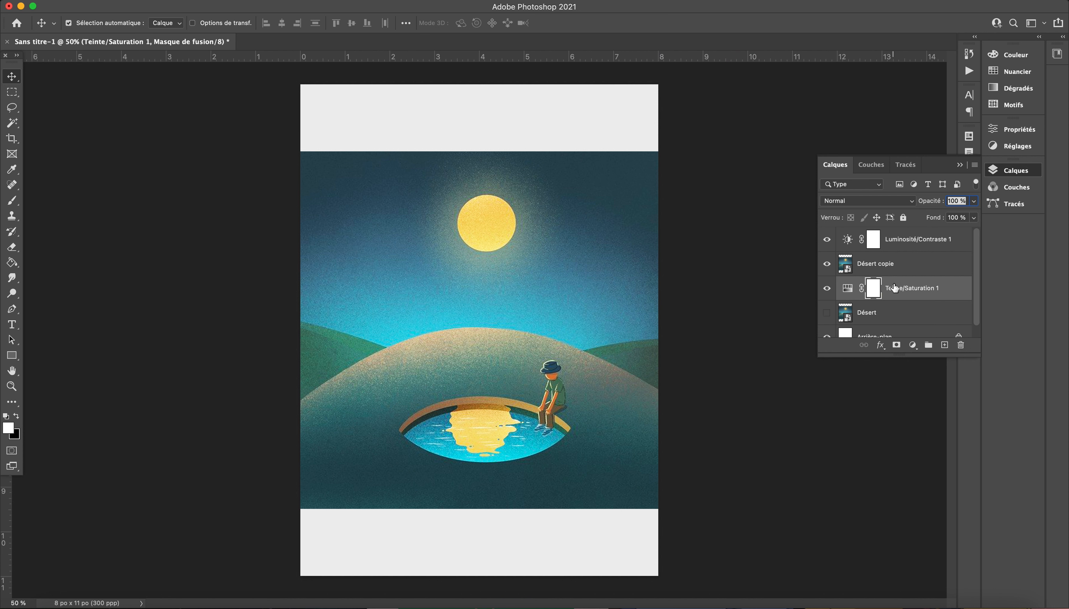
pyautogui.moveTo(894, 288); pyautogui.dragTo(896, 257)
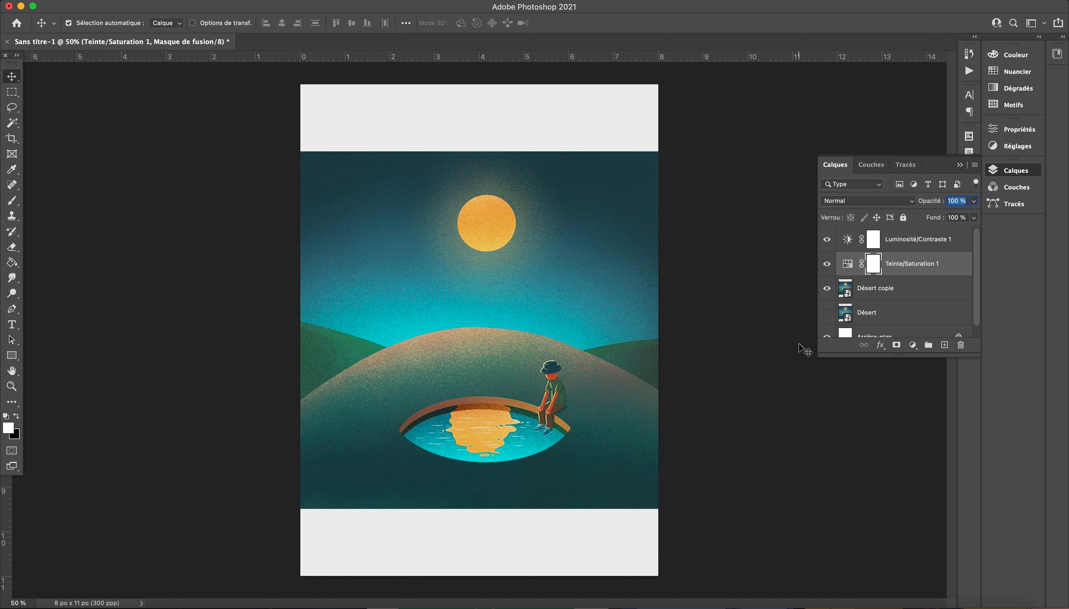
# Step: Apply a Contour layer style to the Désert copie layer
pyautogui.click(912, 293)
pyautogui.click(912, 345)
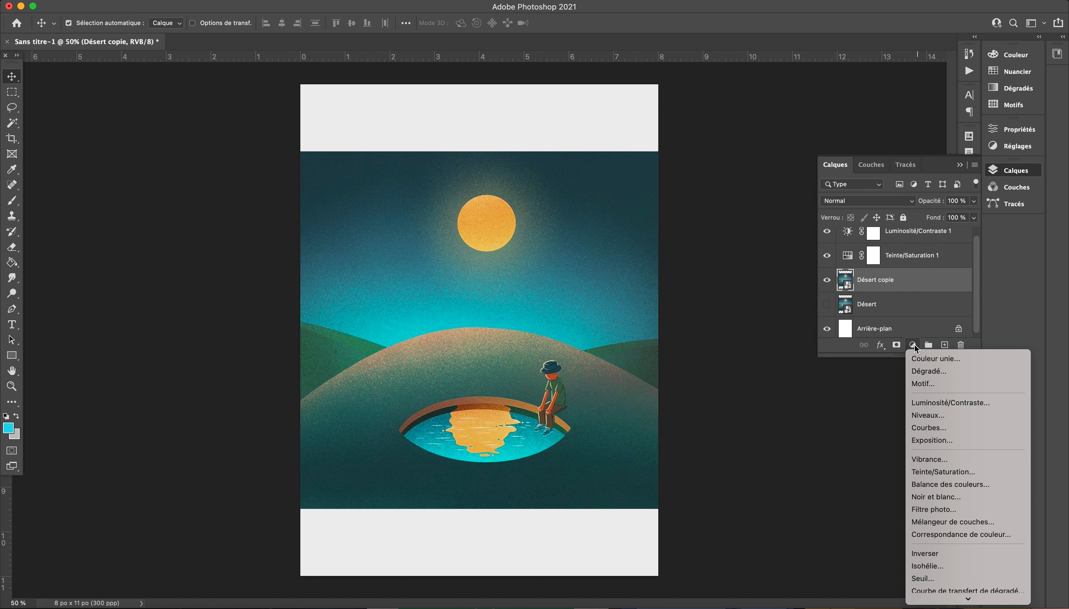
pyautogui.click(914, 345)
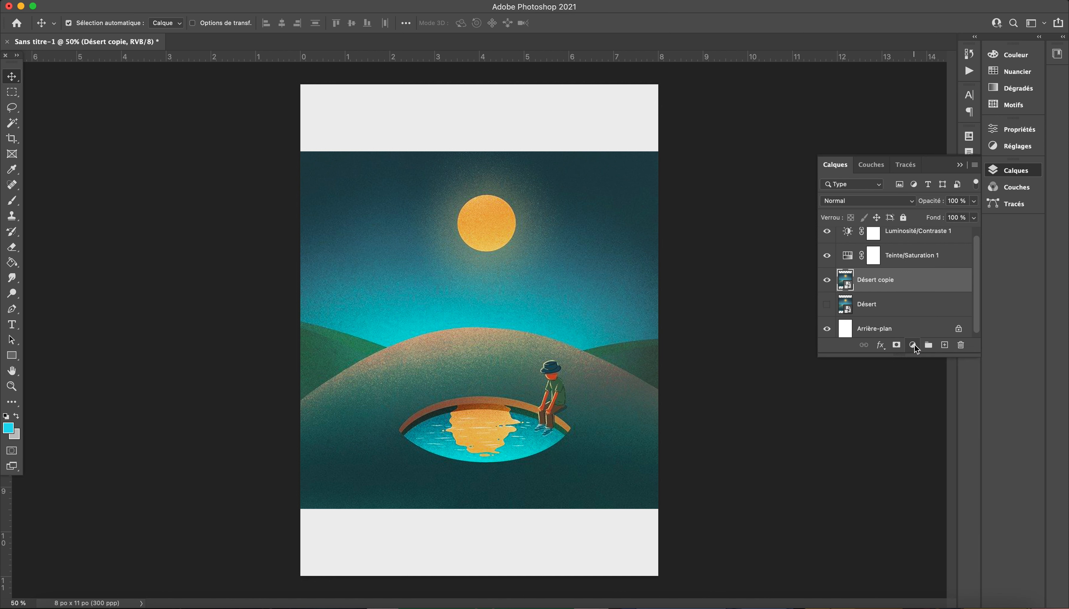
pyautogui.click(880, 345)
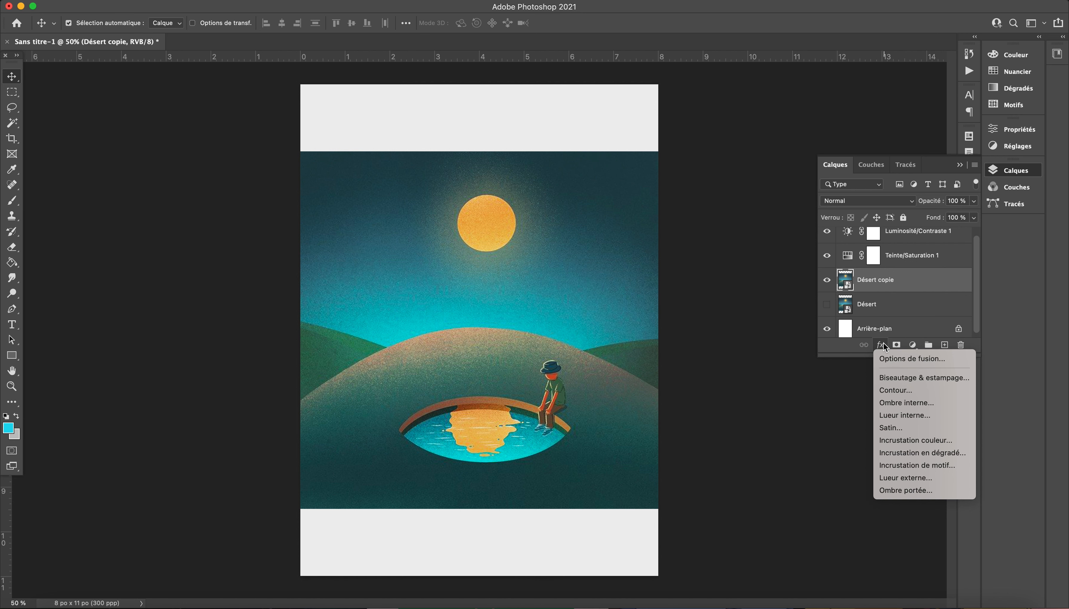
pyautogui.click(902, 392)
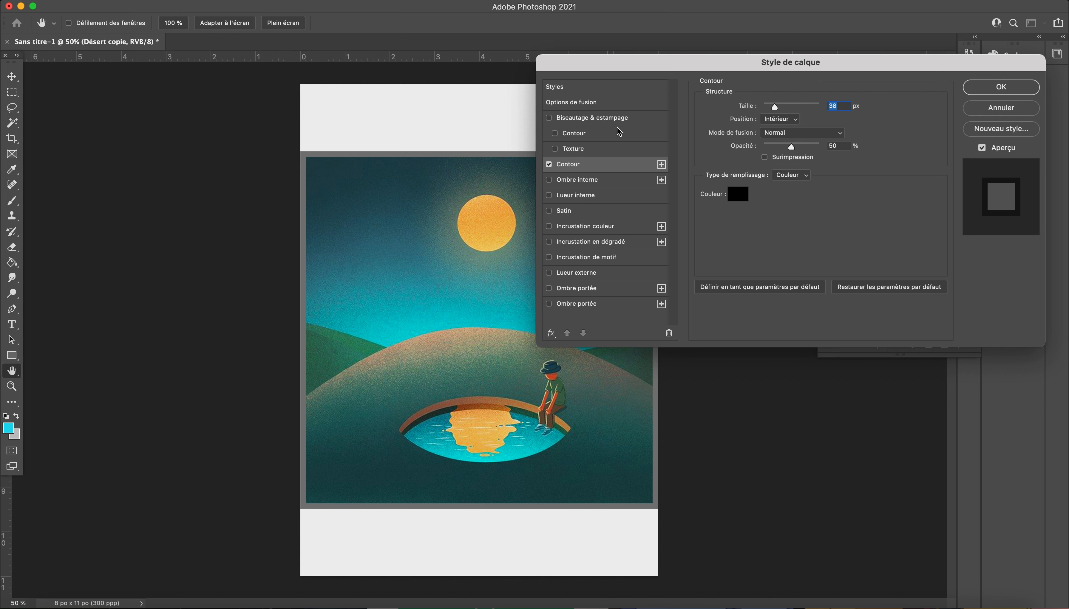
# Step: Enable the Texture option of Biseautage & estampage and choose the third pattern, orange foliage, from the Arbres group
pyautogui.click(555, 149)
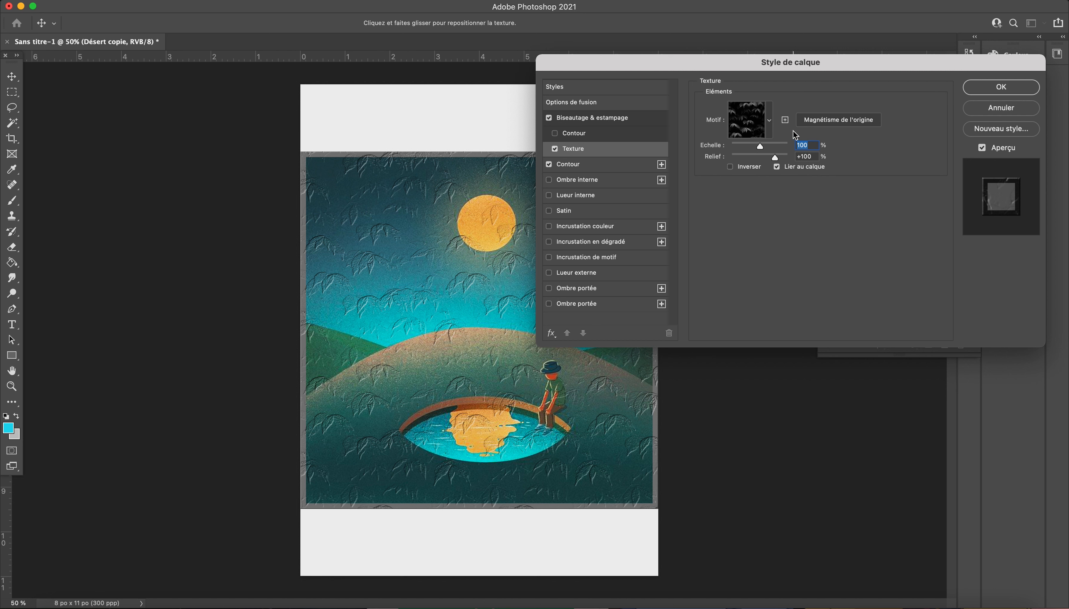
pyautogui.click(770, 122)
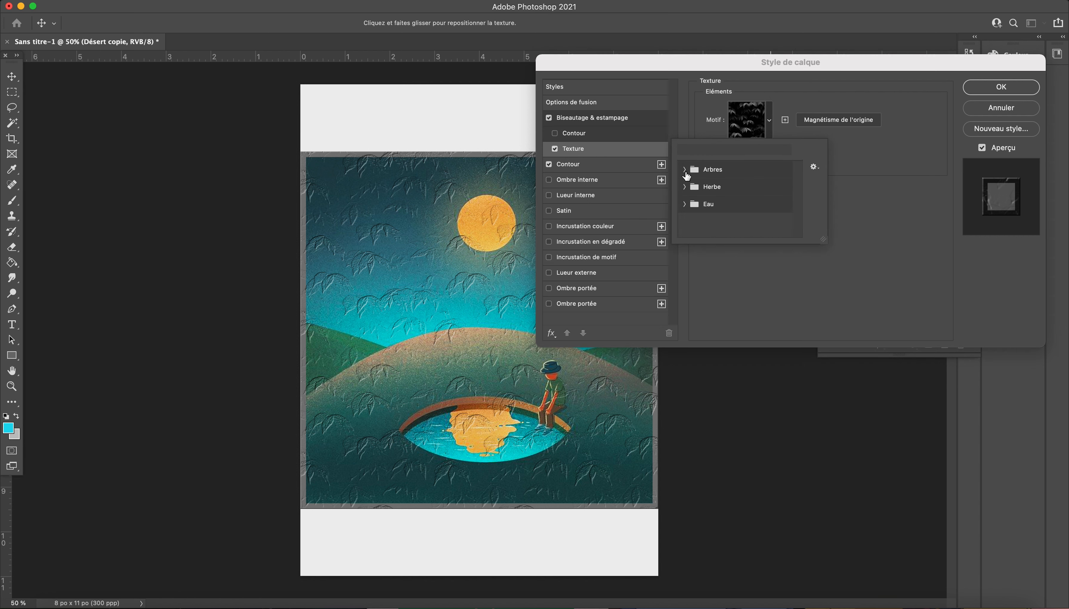
pyautogui.click(691, 170)
pyautogui.click(739, 187)
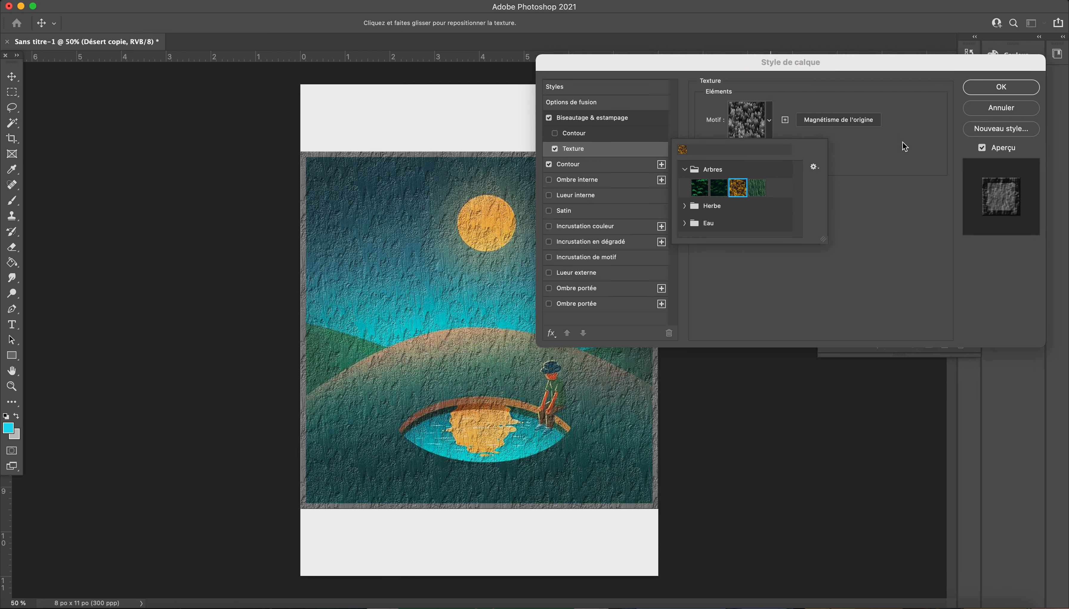
# Step: Discard the pending Texture and bevel settings, and apply only a Contour layer style to the Désert copie layer
pyautogui.click(1000, 108)
pyautogui.click(1000, 108)
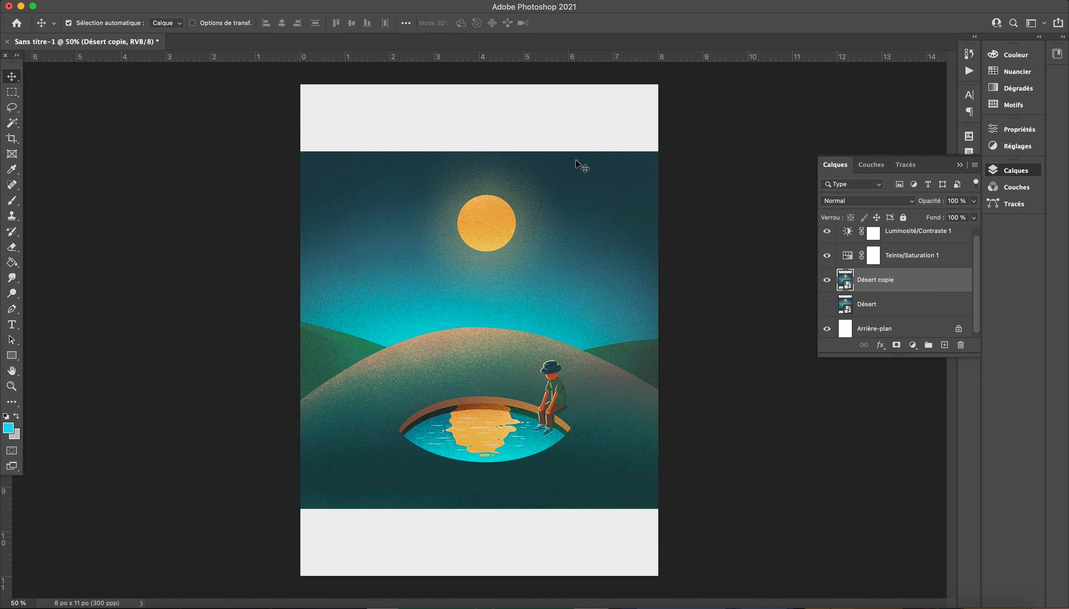
pyautogui.click(883, 348)
pyautogui.click(895, 391)
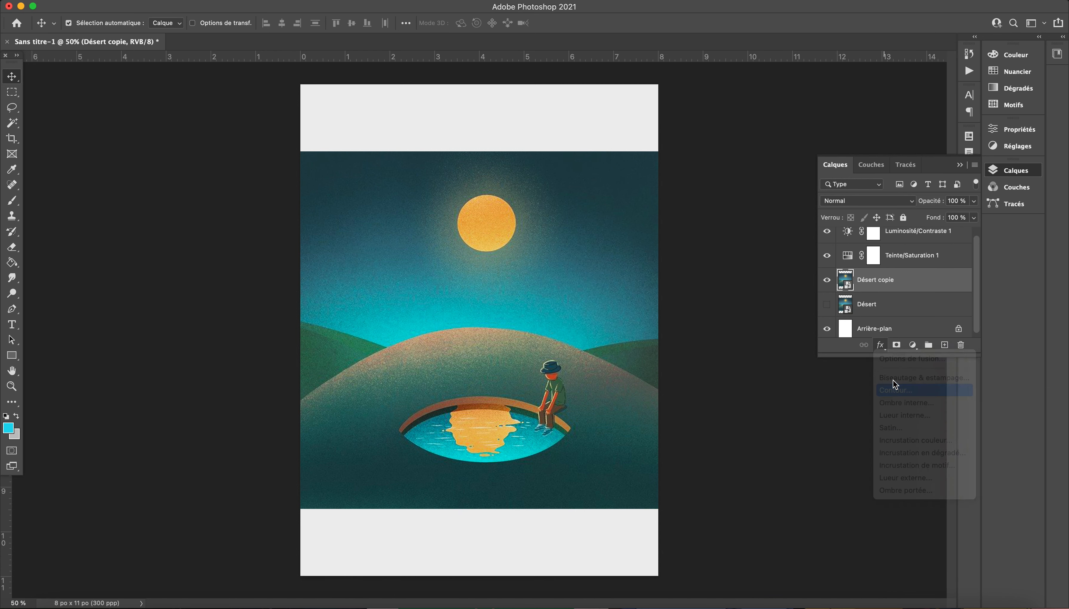
pyautogui.click(983, 86)
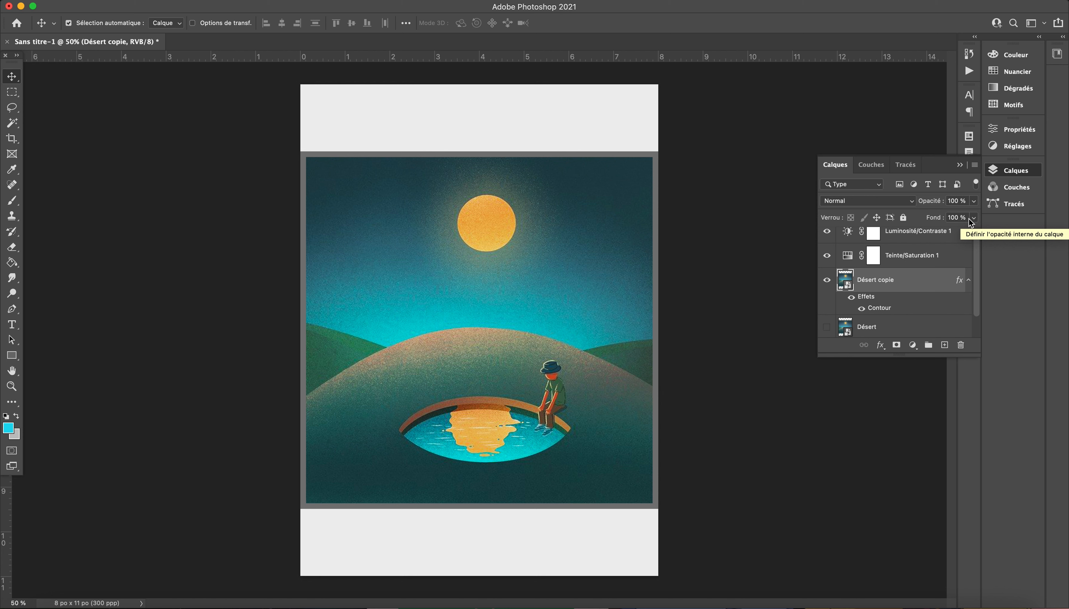
# Step: Delete the layer effects from the Désert copie layer
pyautogui.moveTo(931, 280)
pyautogui.mouseDown()
pyautogui.moveTo(955, 334)
pyautogui.moveTo(932, 283)
pyautogui.mouseUp()
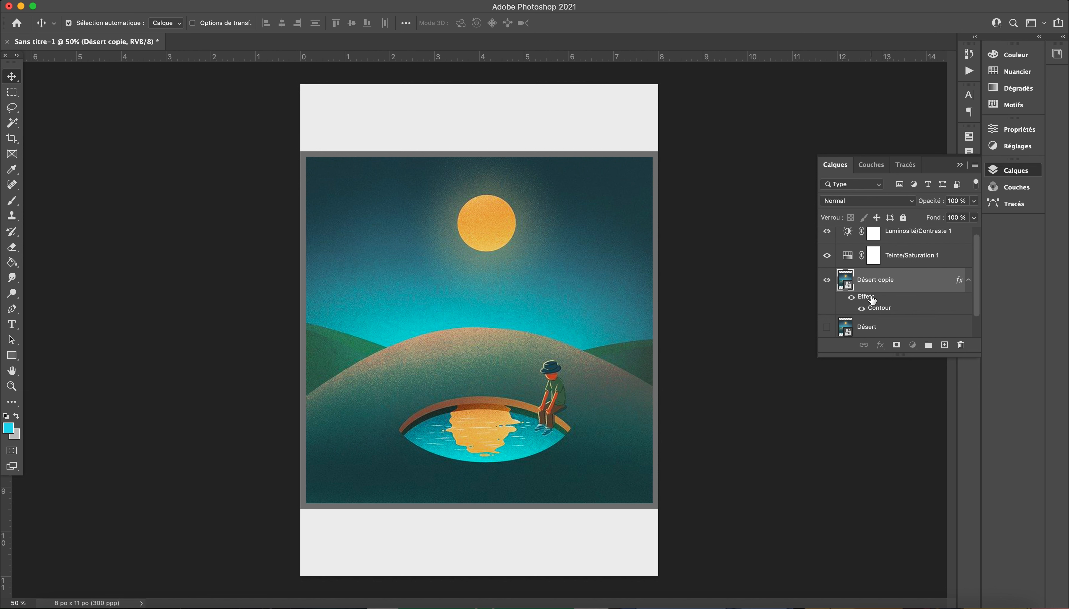
pyautogui.moveTo(873, 299); pyautogui.dragTo(880, 296)
pyautogui.moveTo(880, 296); pyautogui.dragTo(960, 345)
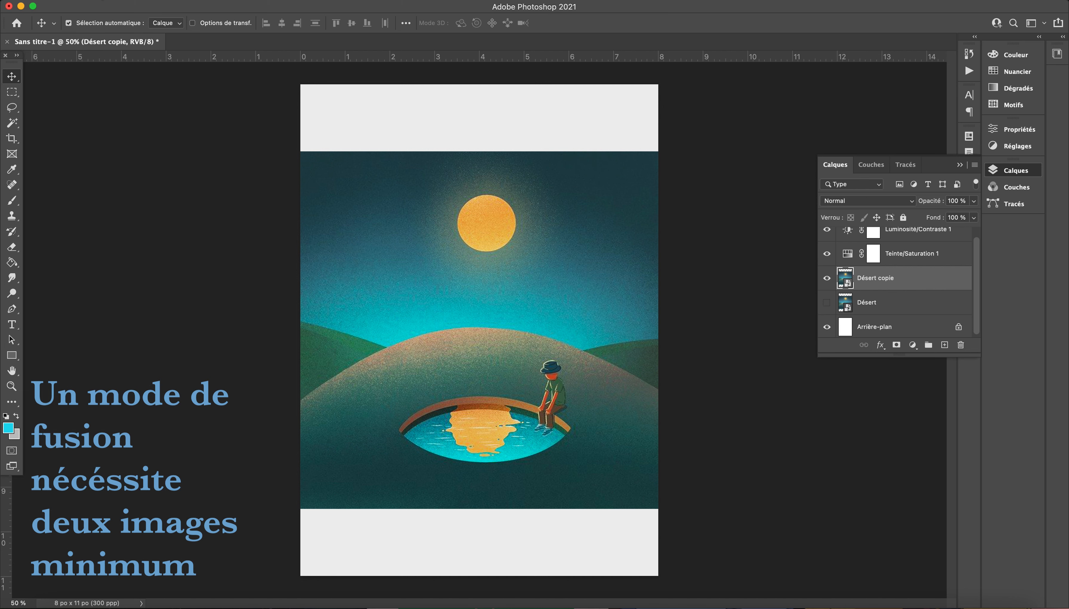
# Step: Place the image Ciel.jpg as a layer directly above Désert copie
pyautogui.click(100, 0)
pyautogui.click(124, 229)
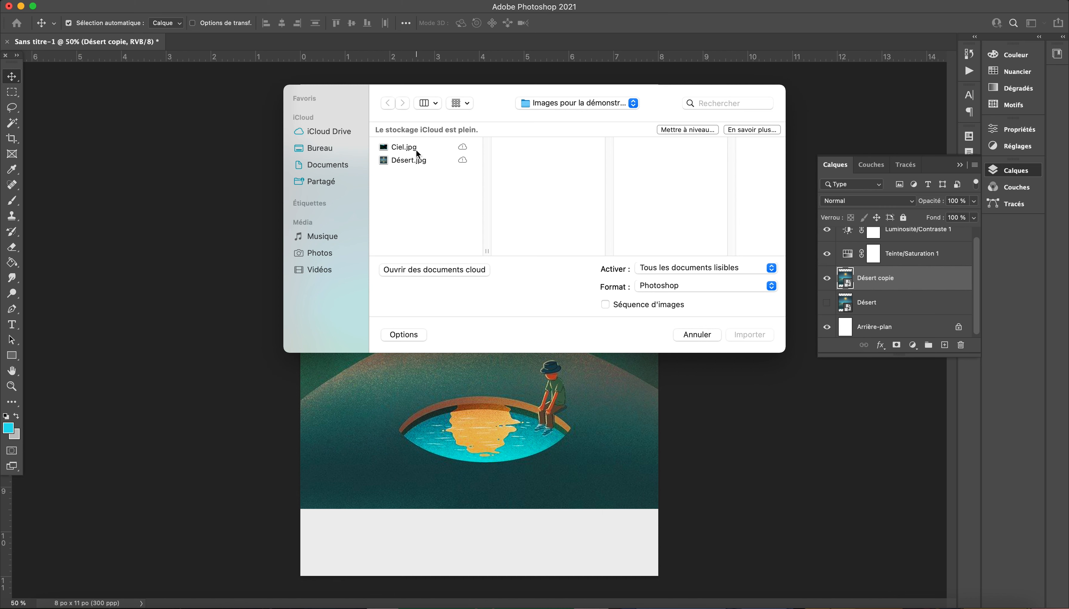
pyautogui.doubleClick(414, 148)
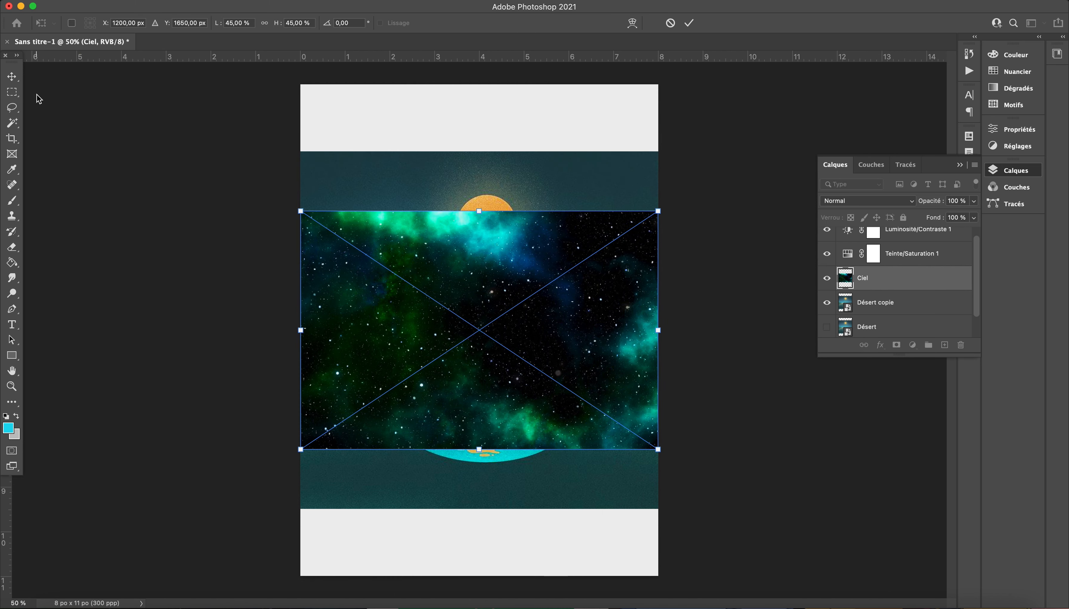
# Step: Move the Ciel image up over the illustration's sky and enlarge it proportionally to cover the top of the canvas
pyautogui.click(11, 76)
pyautogui.moveTo(479, 282); pyautogui.dragTo(478, 155)
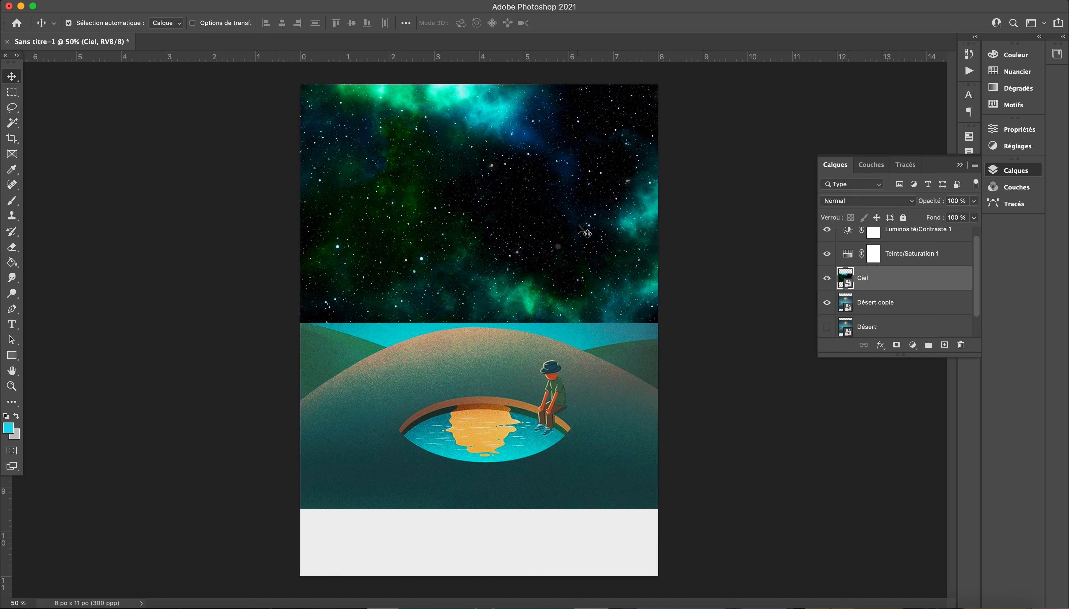
pyautogui.moveTo(583, 231); pyautogui.dragTo(580, 260)
pyautogui.press('super+t')
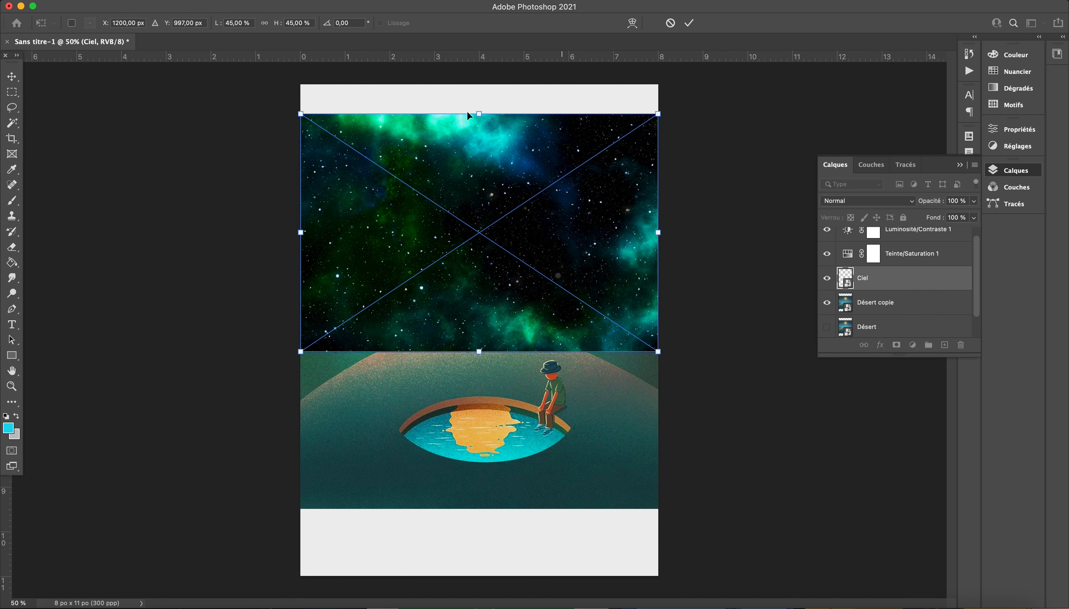
pyautogui.moveTo(301, 114); pyautogui.dragTo(259, 79)
pyautogui.press('Return')
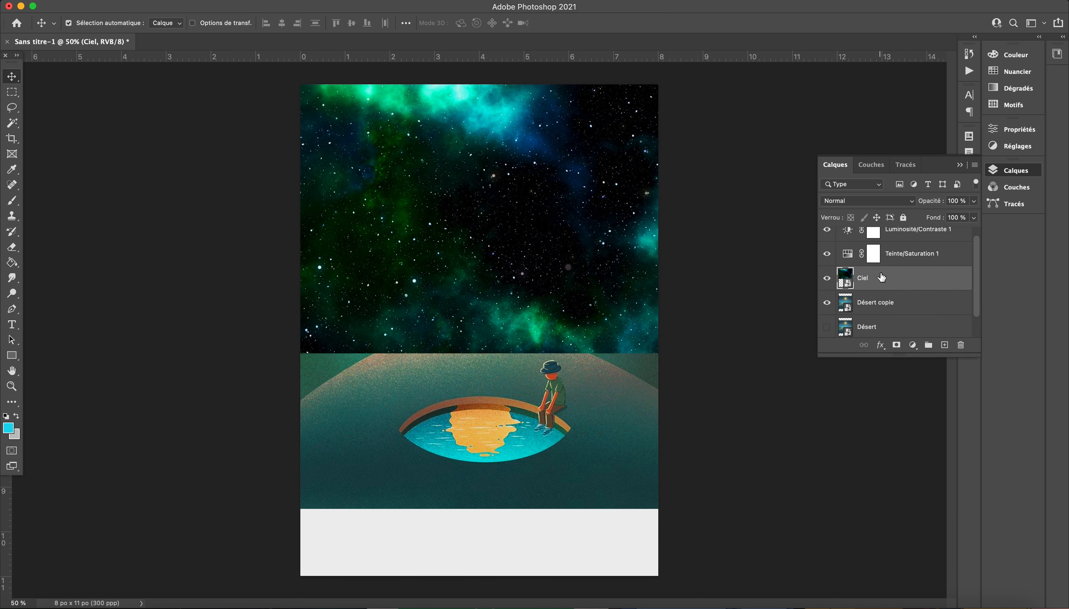
# Step: Move the Désert copie layer above Ciel to test the stacking order, and move it back below
pyautogui.click(910, 304)
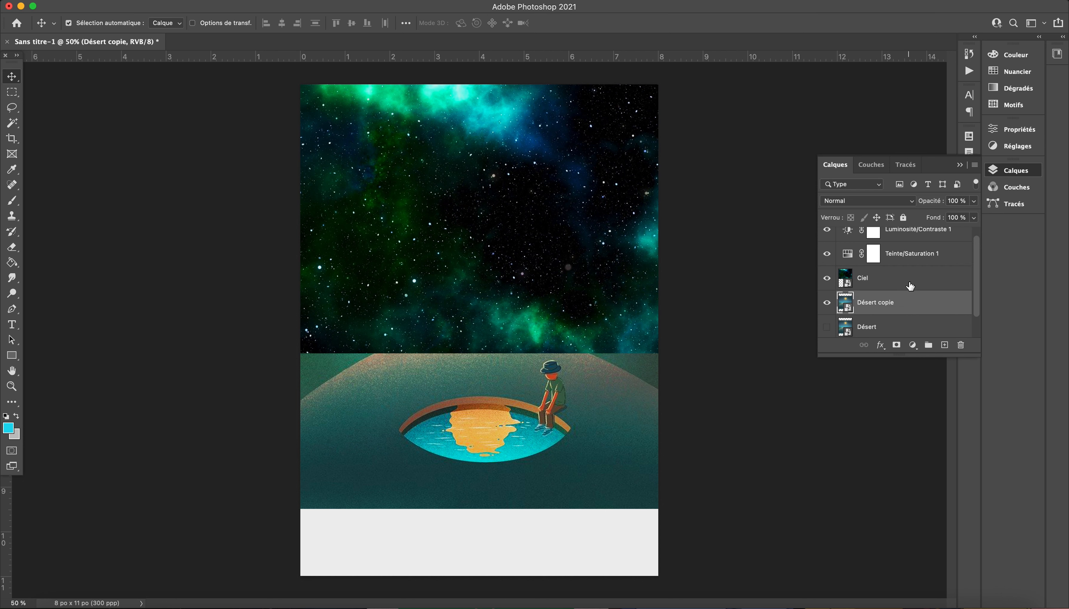
pyautogui.click(910, 287)
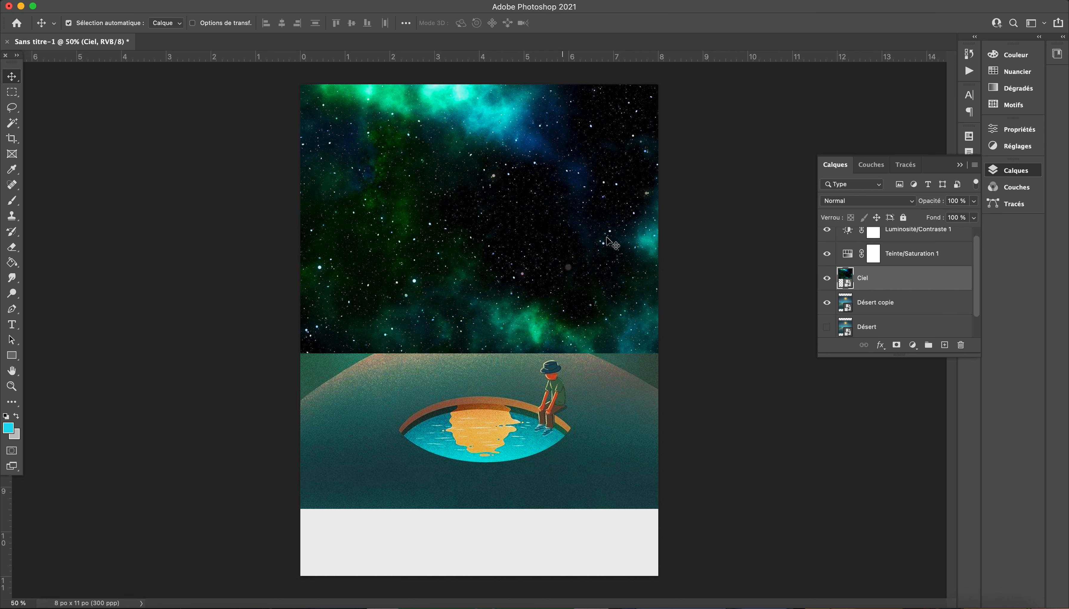
pyautogui.moveTo(913, 302); pyautogui.dragTo(914, 274)
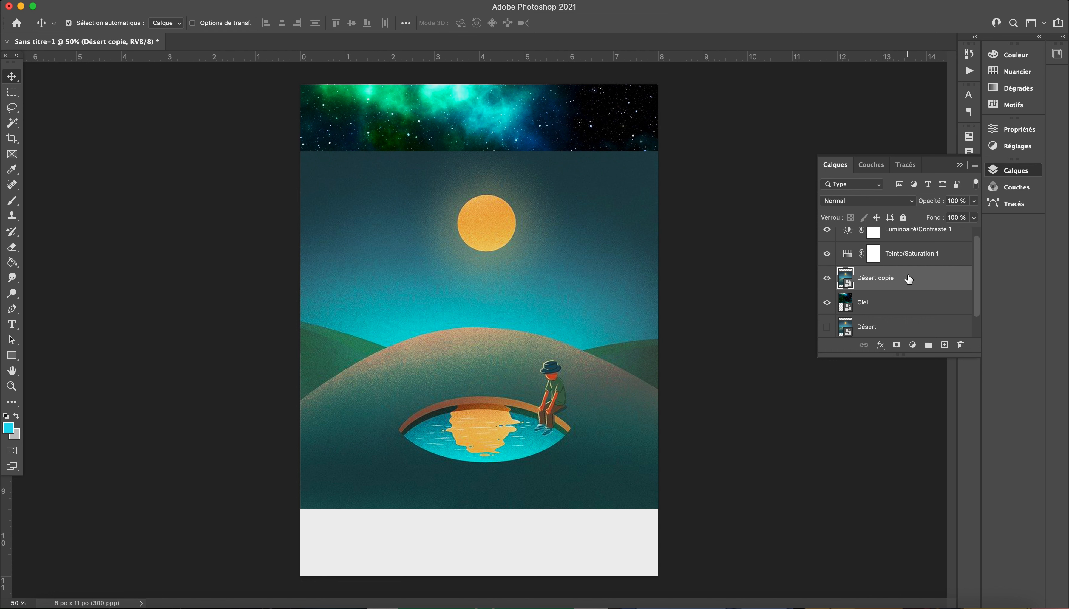
pyautogui.moveTo(908, 279); pyautogui.dragTo(904, 308)
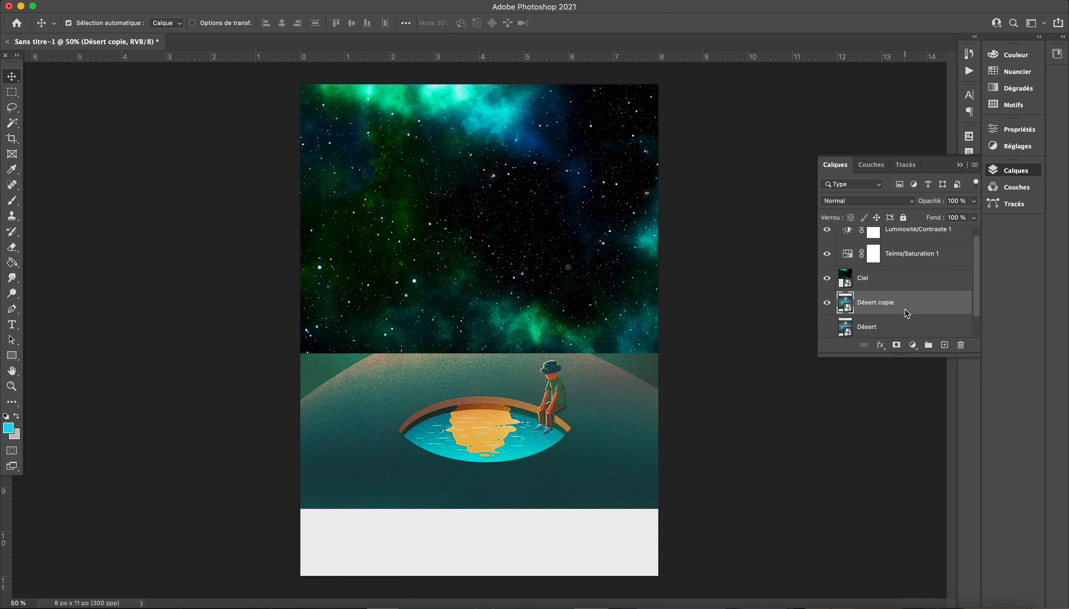
# Step: Set the Ciel layer's blend mode to Densité linéaire - (Ajout) and toggle its visibility to compare the effect
pyautogui.click(886, 269)
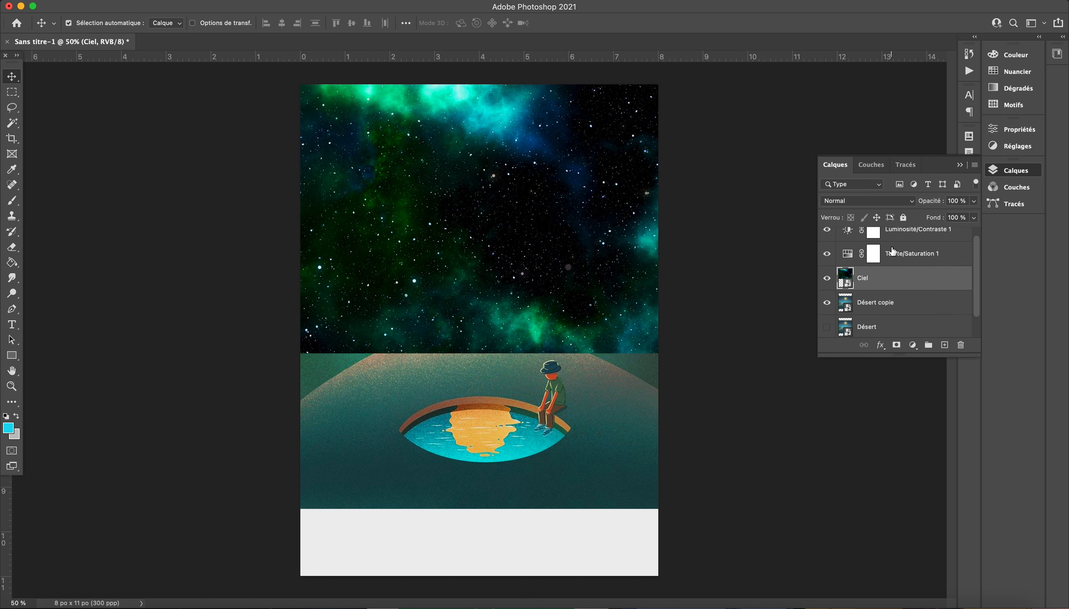
pyautogui.click(911, 202)
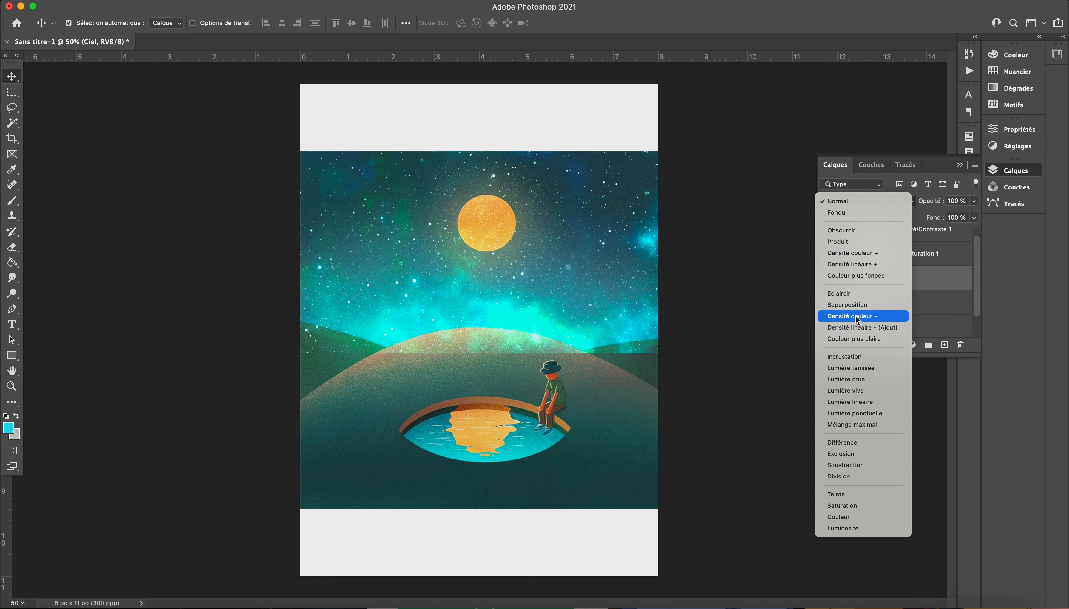
pyautogui.click(856, 327)
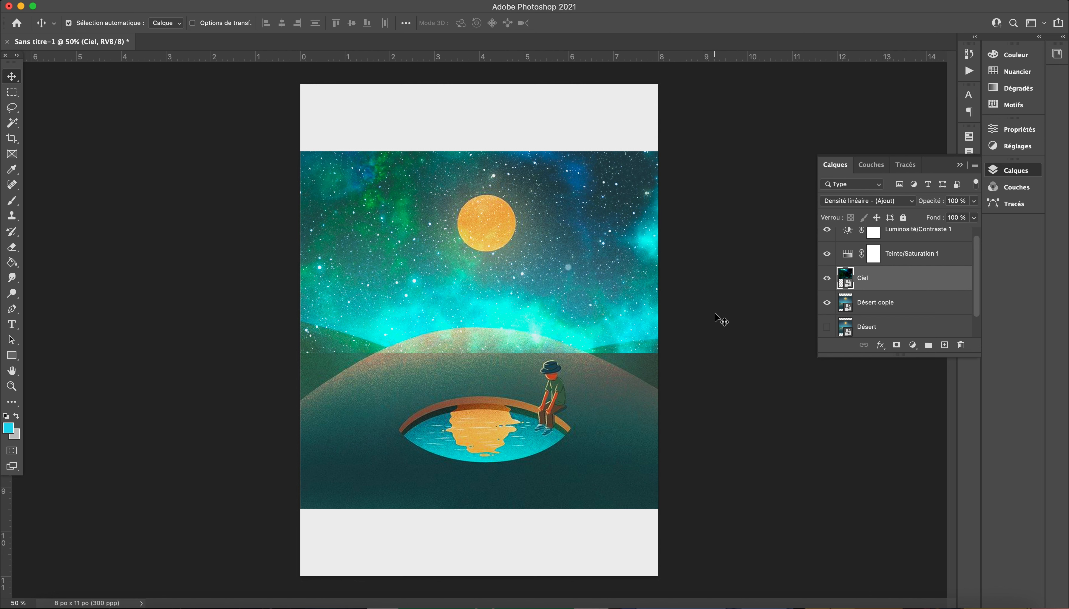
pyautogui.click(826, 278)
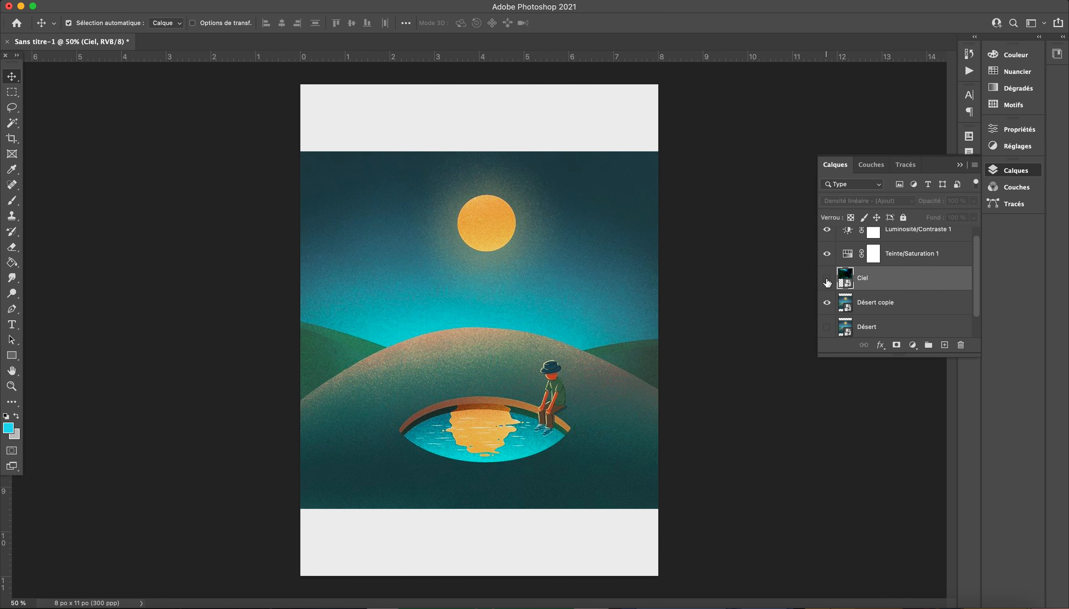
pyautogui.click(827, 282)
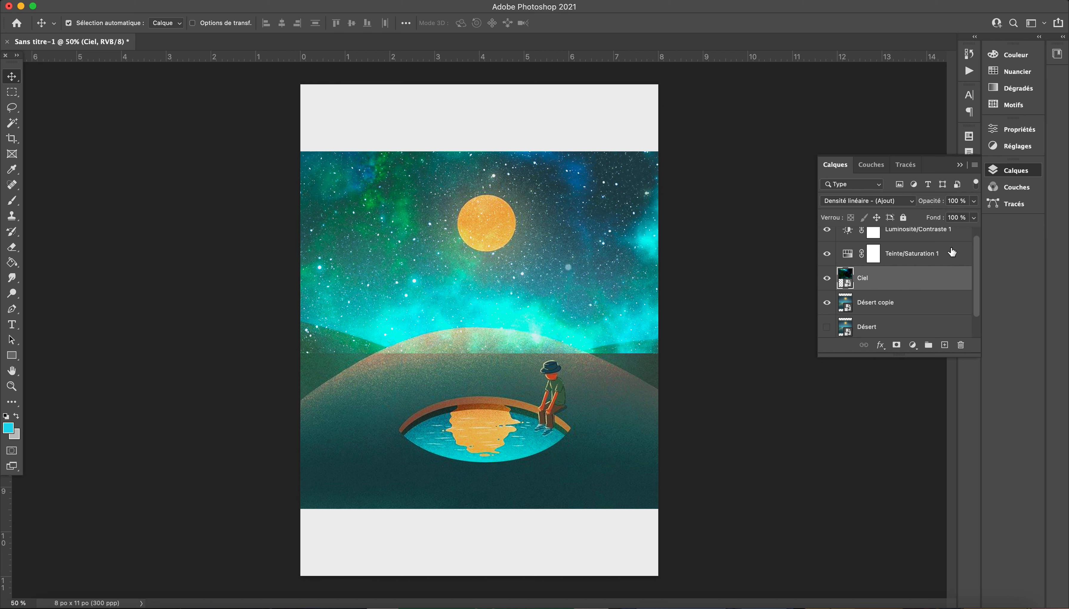
# Step: Lower the Ciel layer's opacity to 50 %, and delete the Ciel layer
pyautogui.click(973, 217)
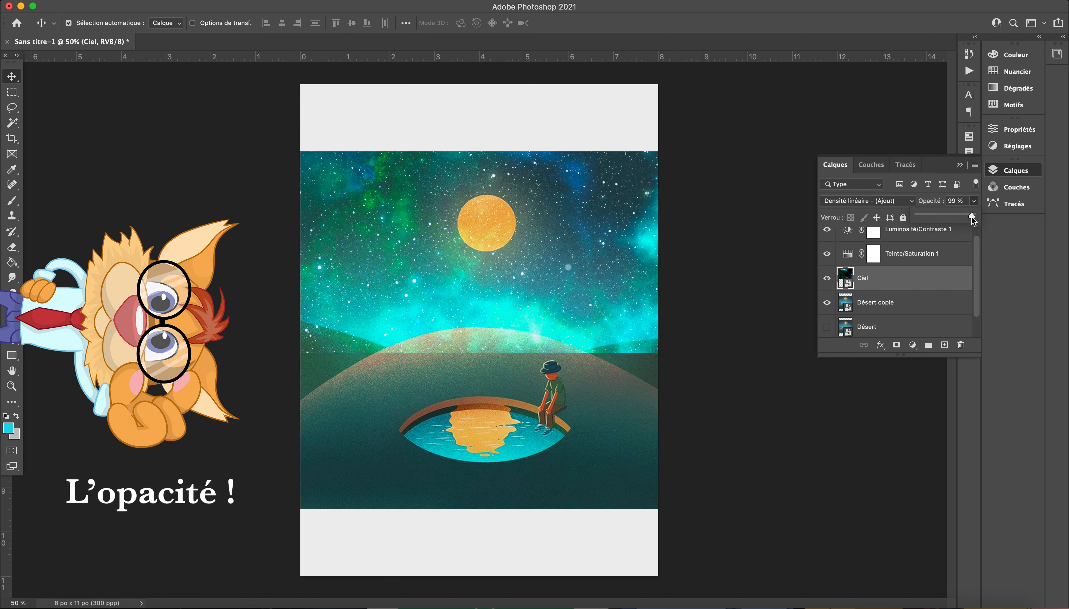
pyautogui.moveTo(958, 218)
pyautogui.mouseDown()
pyautogui.moveTo(931, 216)
pyautogui.moveTo(945, 218)
pyautogui.mouseUp()
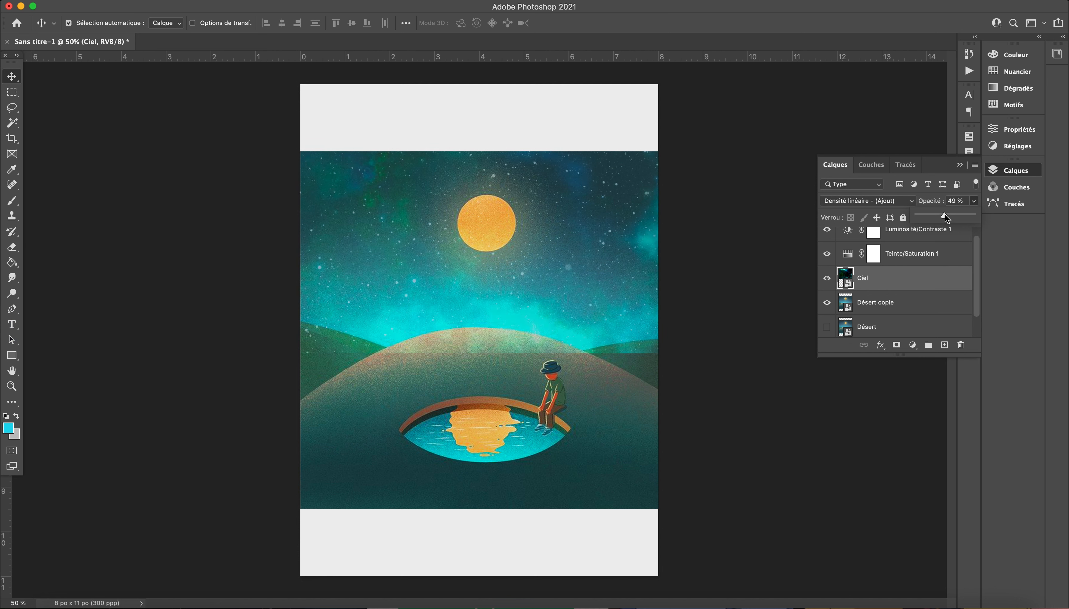
pyautogui.click(973, 200)
pyautogui.moveTo(930, 279); pyautogui.dragTo(960, 345)
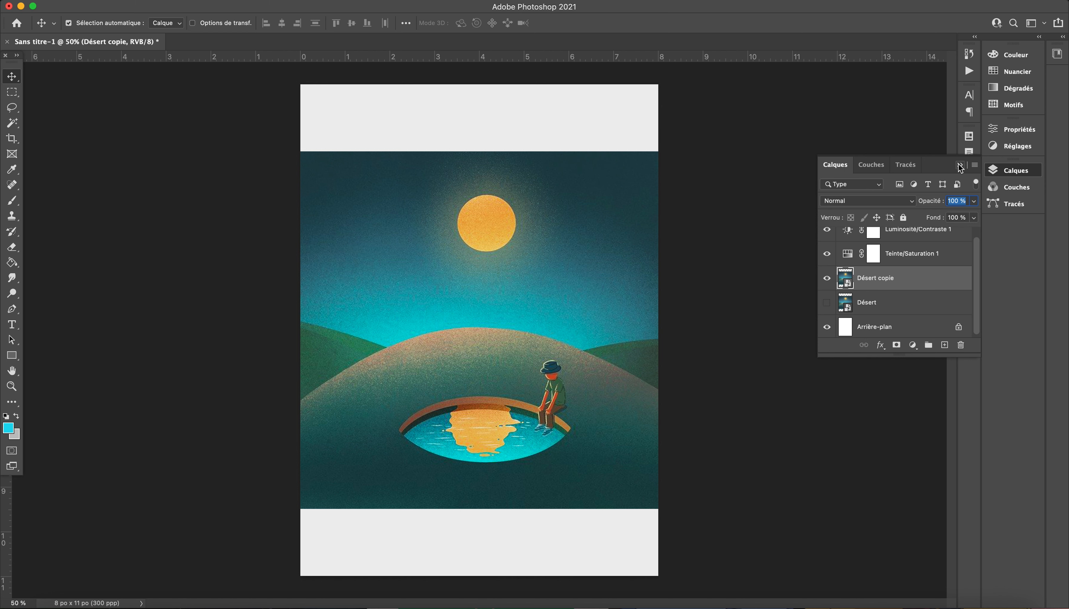
# Step: Create a layer group above Désert copie and name it Réglages
pyautogui.scroll(1, 887, 291)
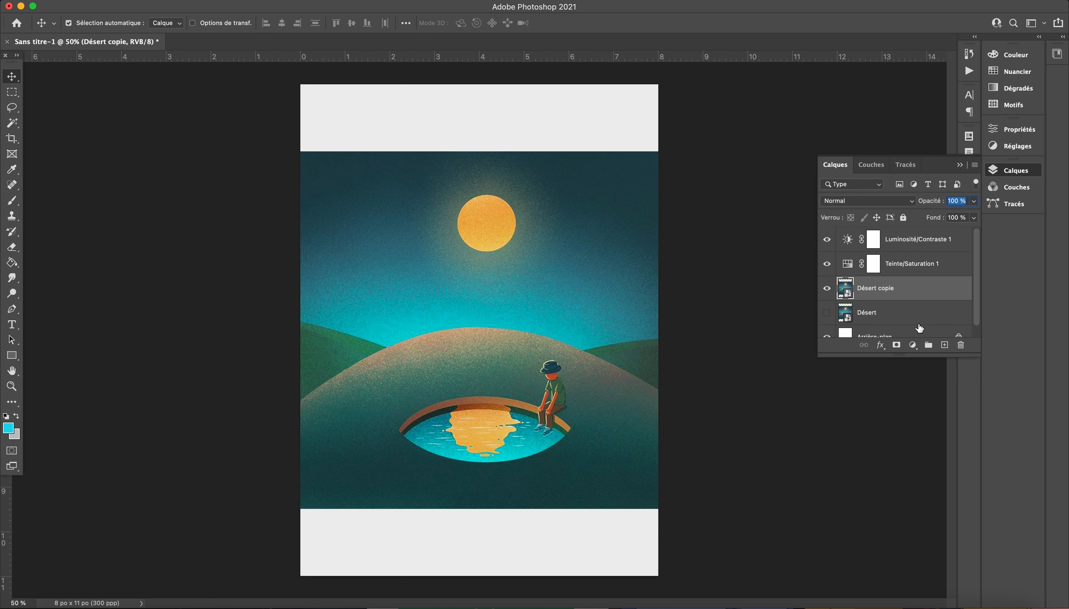
pyautogui.click(932, 353)
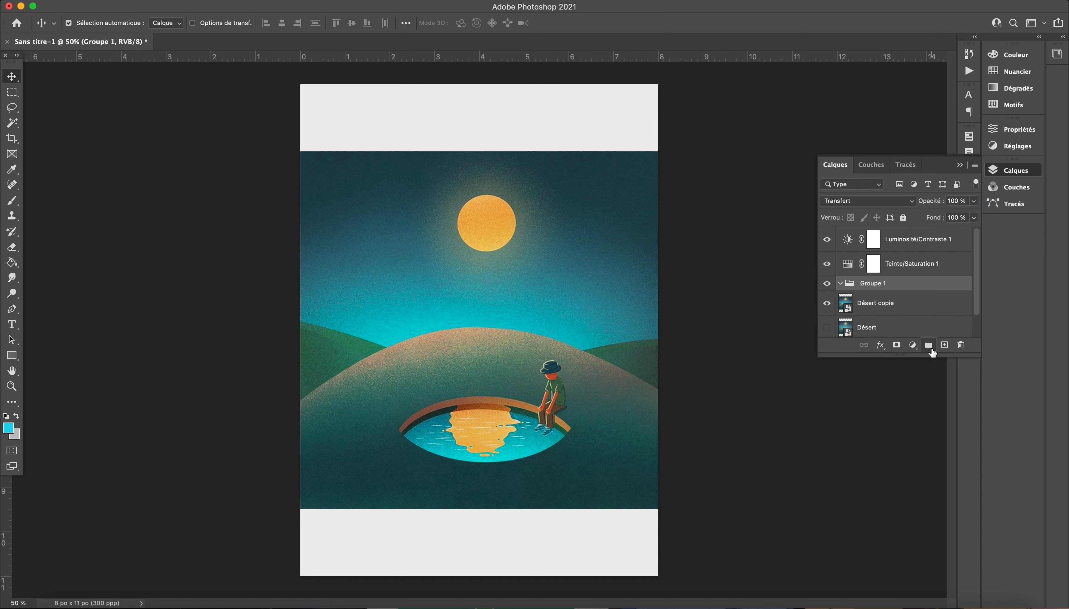
pyautogui.doubleClick(873, 283)
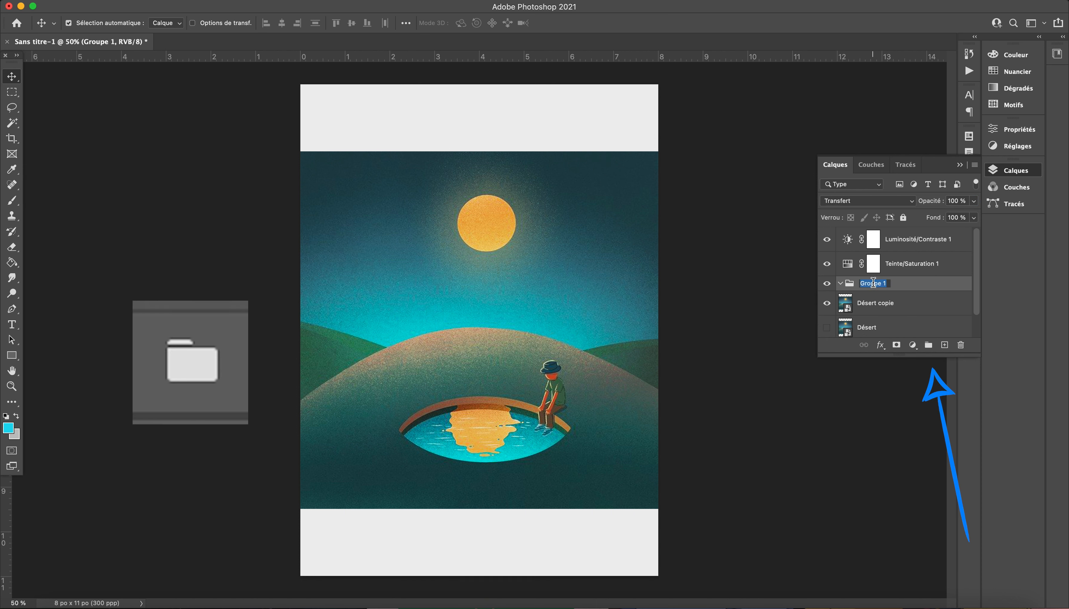
pyautogui.write('Réglages')
pyautogui.press('Return')
# Step: Move the Luminosité/Contraste 1 and Teinte/Saturation 1 layers together into the Réglages group and collapse the group
pyautogui.click(925, 239)
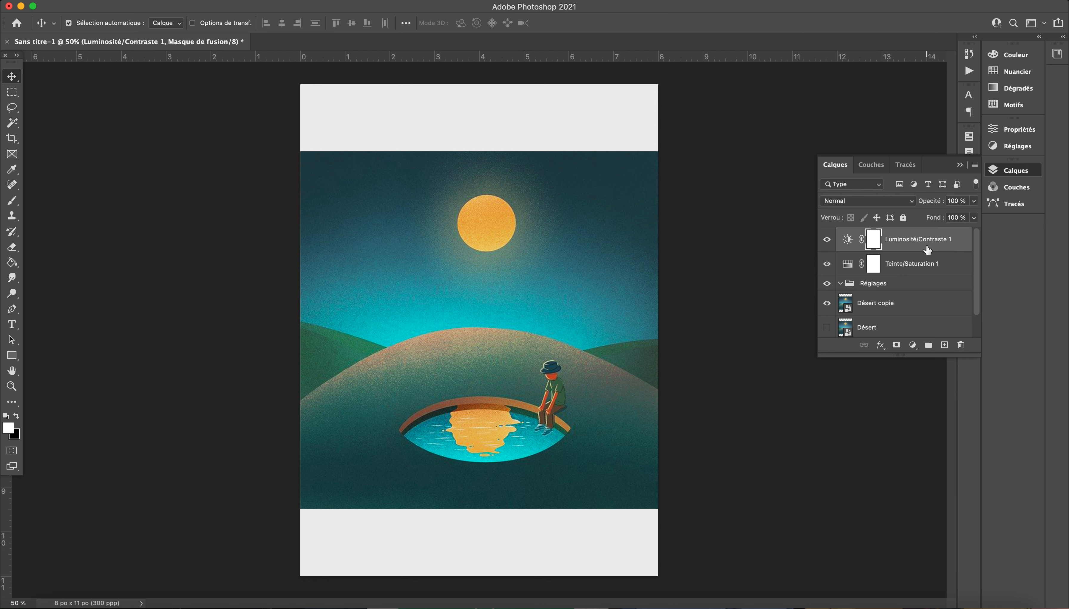
pyautogui.doubleClick(924, 264)
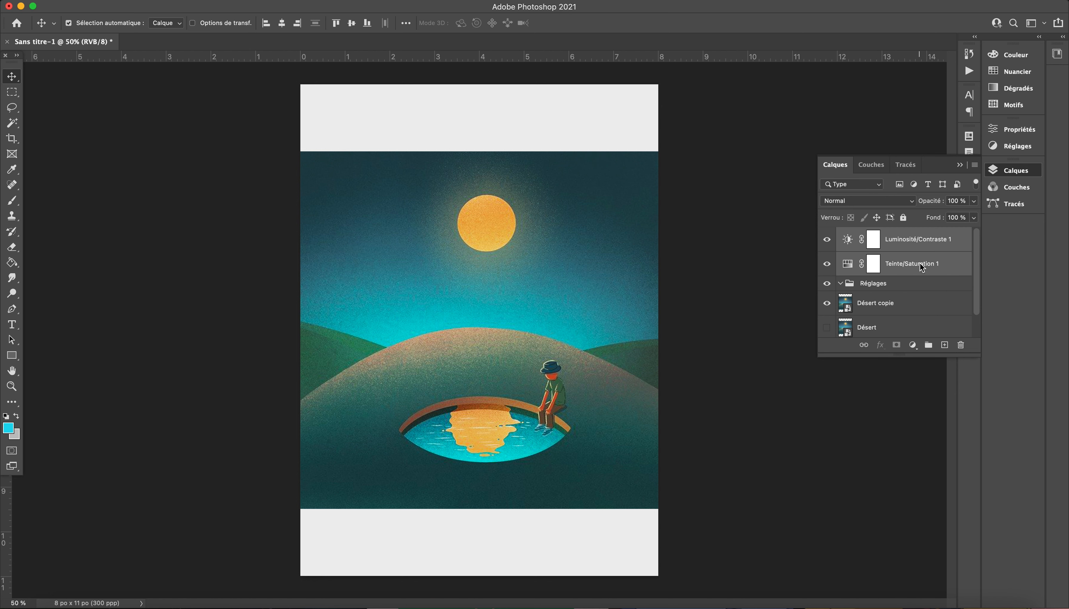
pyautogui.click(953, 247)
pyautogui.keyDown('shift'); pyautogui.click(950, 263); pyautogui.keyUp('shift')
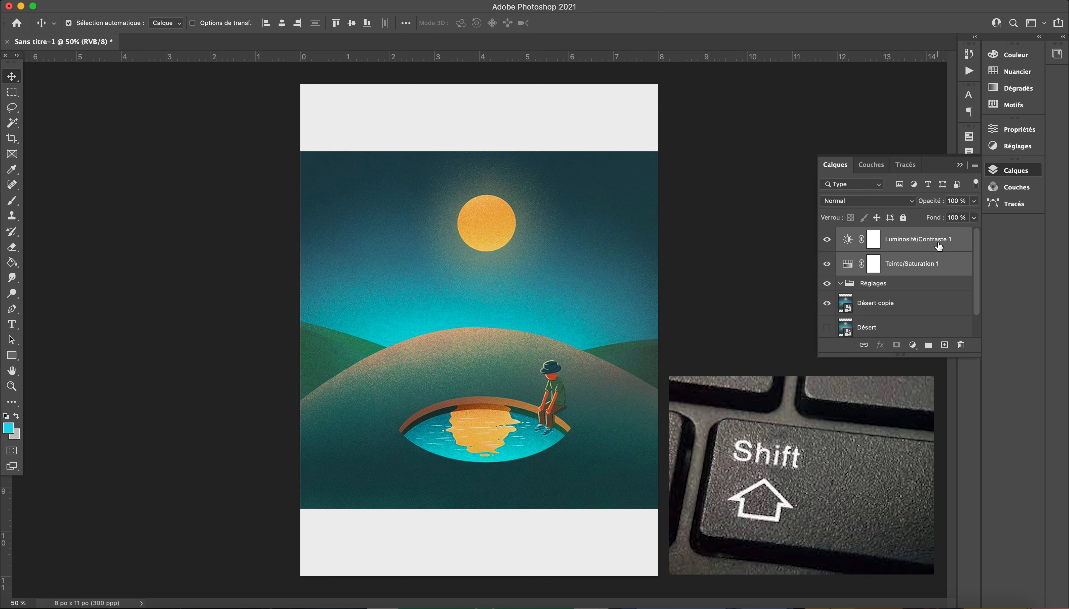
pyautogui.click(939, 247)
pyautogui.keyDown('shift'); pyautogui.click(944, 264); pyautogui.keyUp('shift')
pyautogui.moveTo(945, 265); pyautogui.dragTo(906, 290)
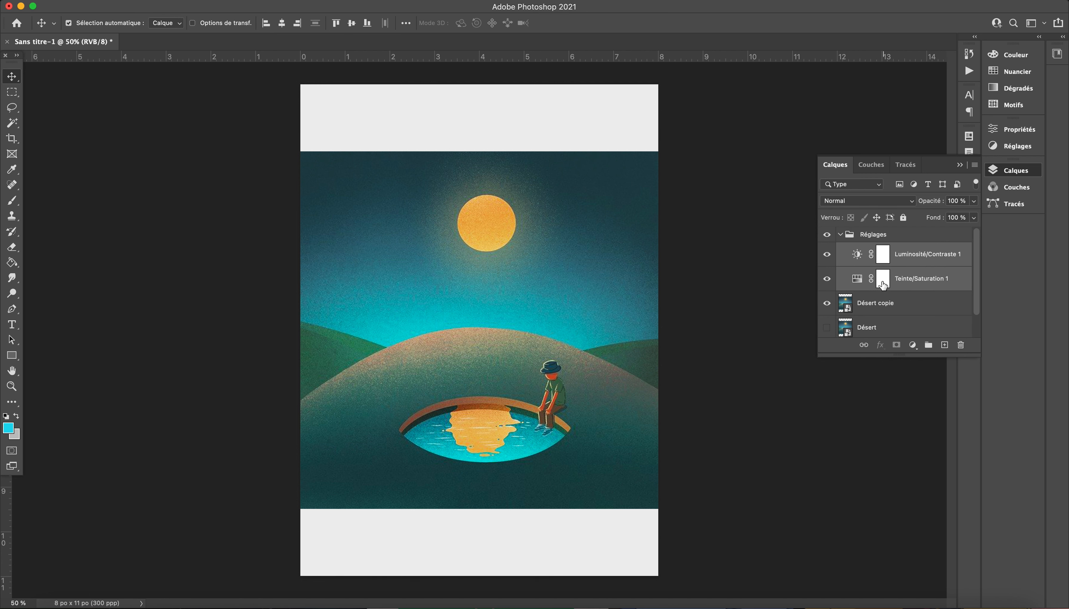
pyautogui.click(840, 236)
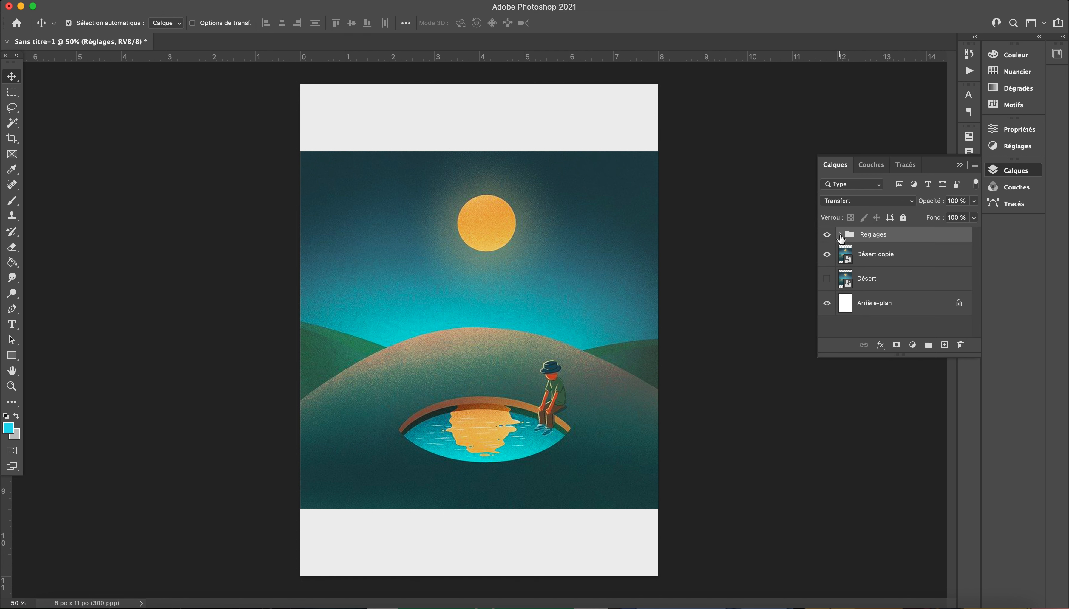
pyautogui.click(840, 237)
pyautogui.click(841, 236)
# Step: Assign the Orange colour label to the Réglages group, and select the Désert copie layer
pyautogui.rightClick(903, 236)
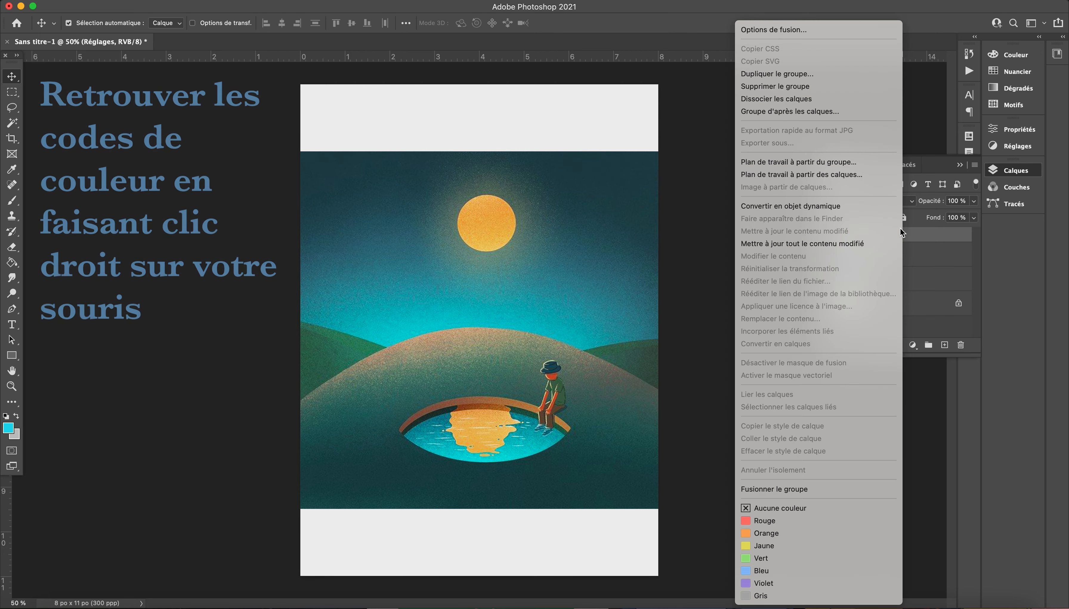
pyautogui.click(772, 545)
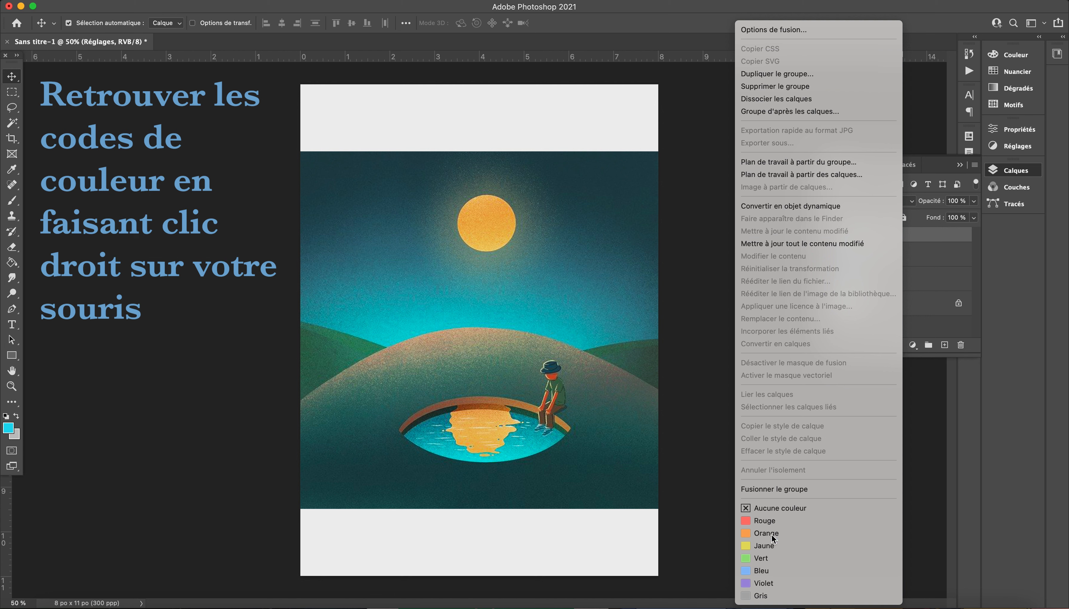
pyautogui.click(840, 236)
pyautogui.click(840, 237)
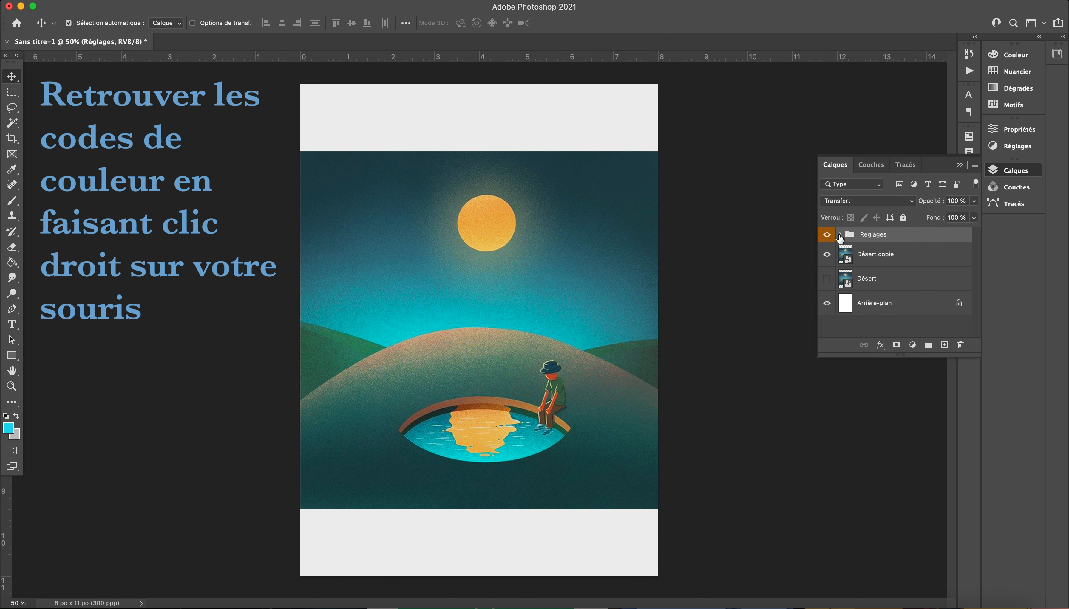
pyautogui.click(862, 258)
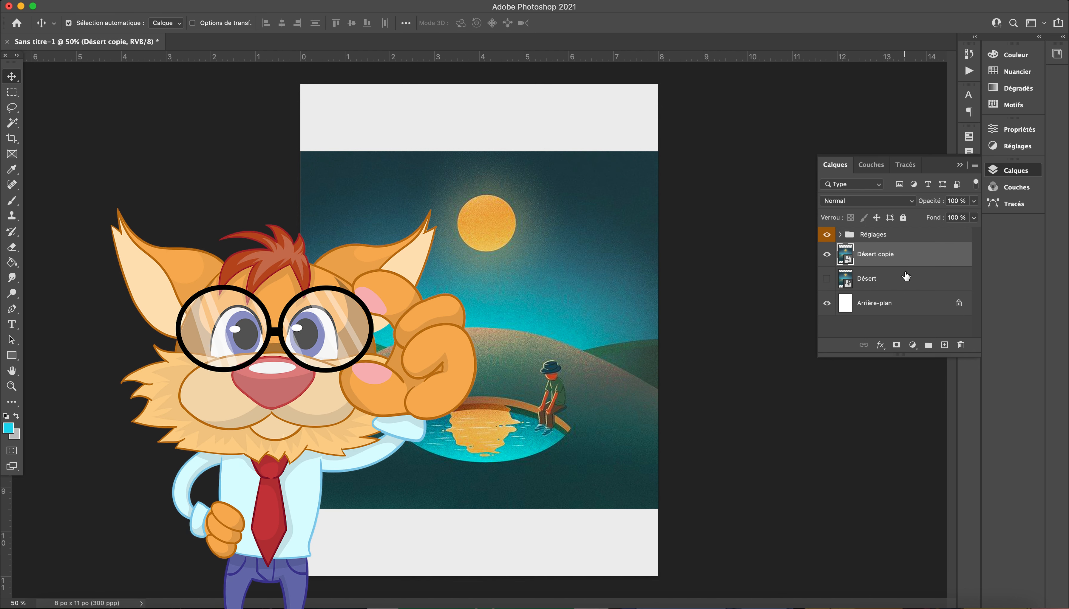